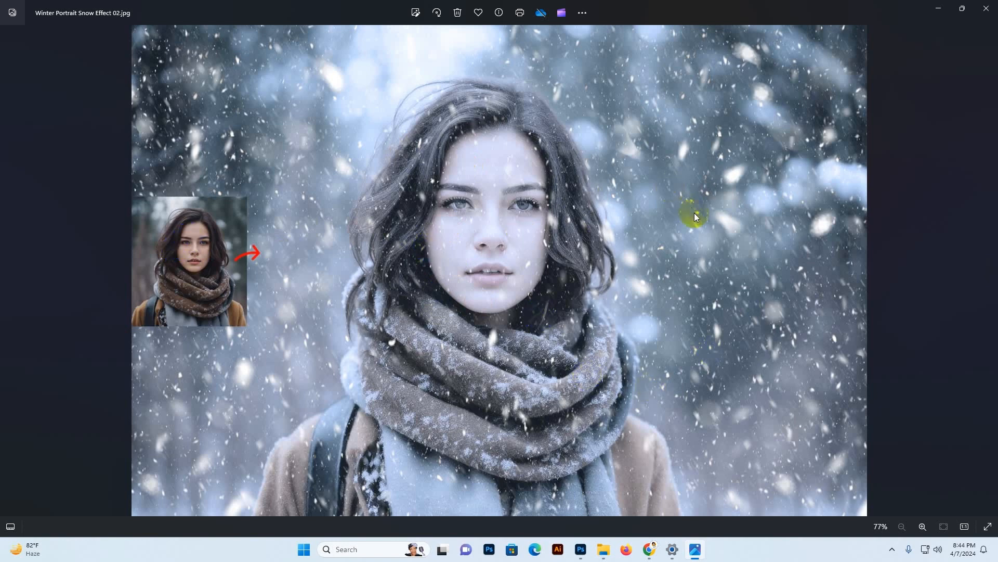
- Browse through the Winter Portrait Snow Effect example images up to the source photo of the couple, and close the viewer
{"action": "key", "text": "Right"}
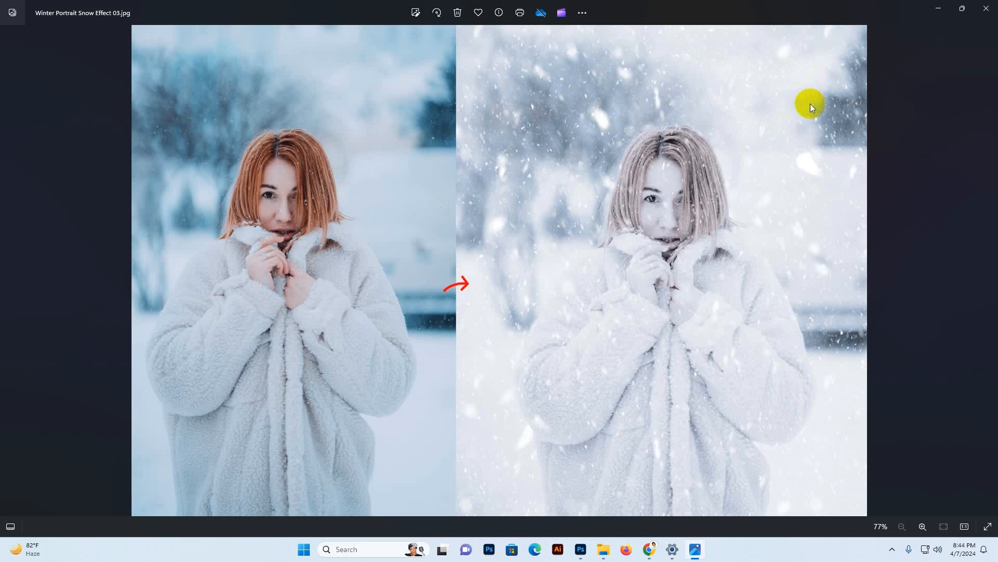
{"action": "key", "text": "Right"}
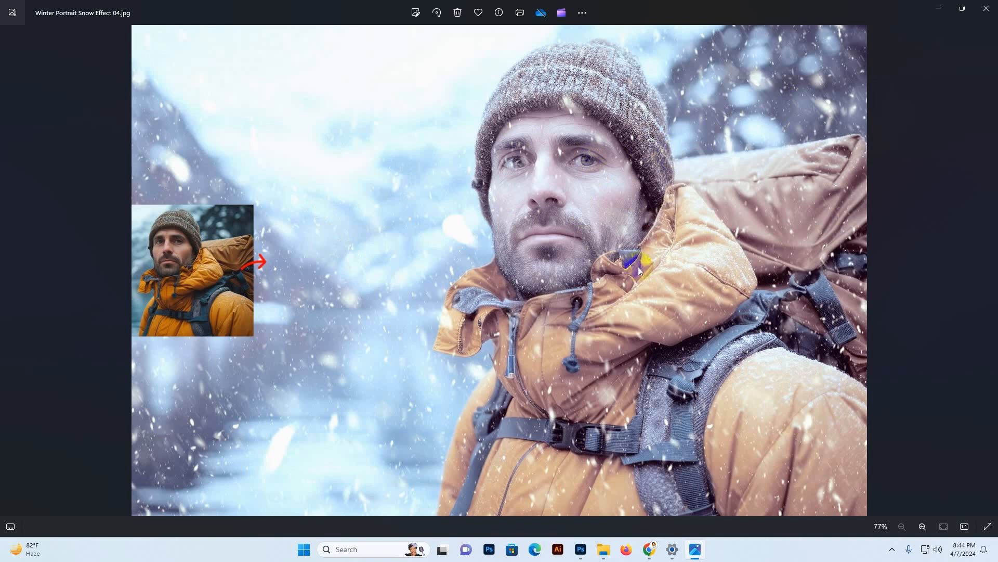
{"action": "key", "text": "Right"}
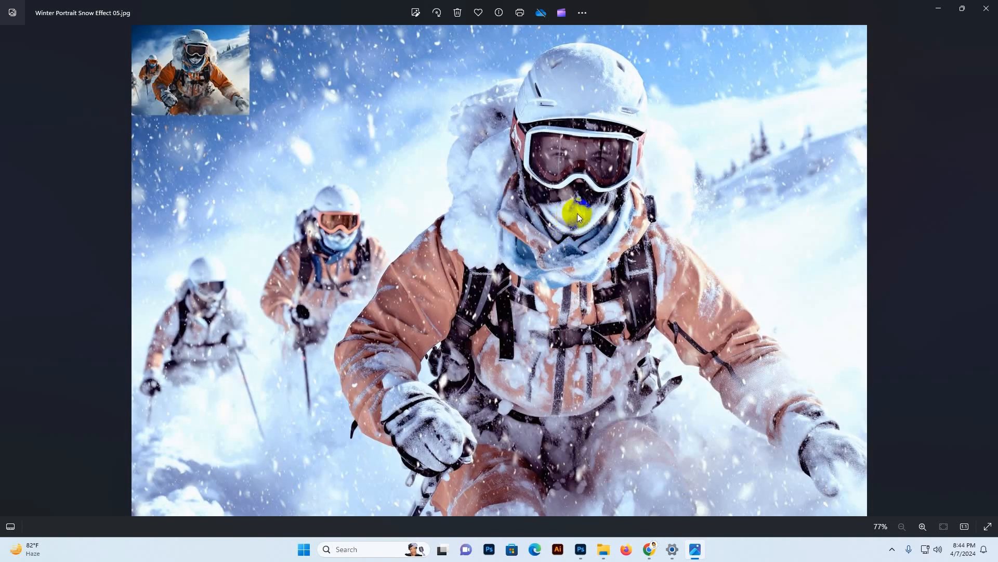
{"action": "key", "text": "Right"}
{"action": "key", "text": "Right"}
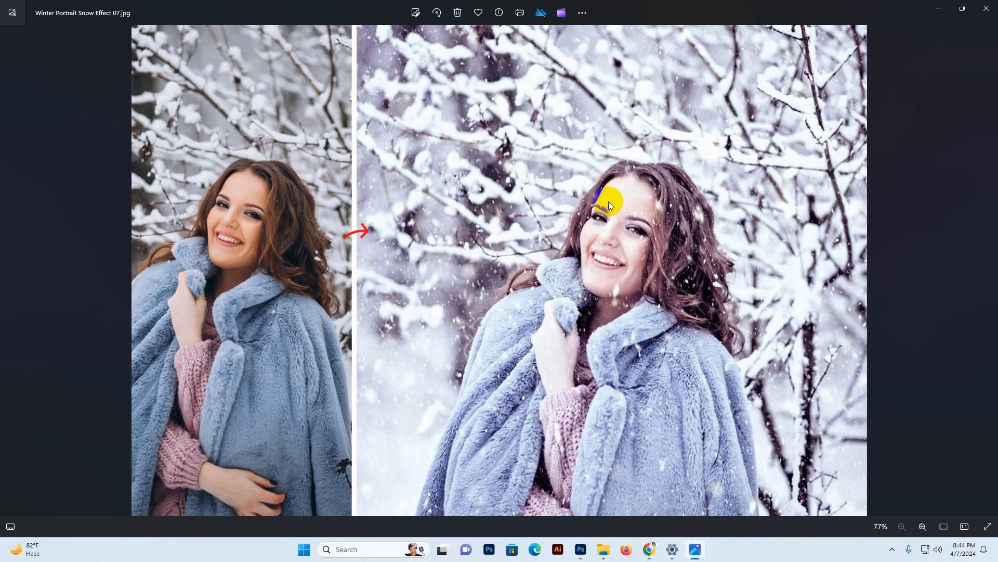
{"action": "key", "text": "Right"}
{"action": "key", "text": "Right"}
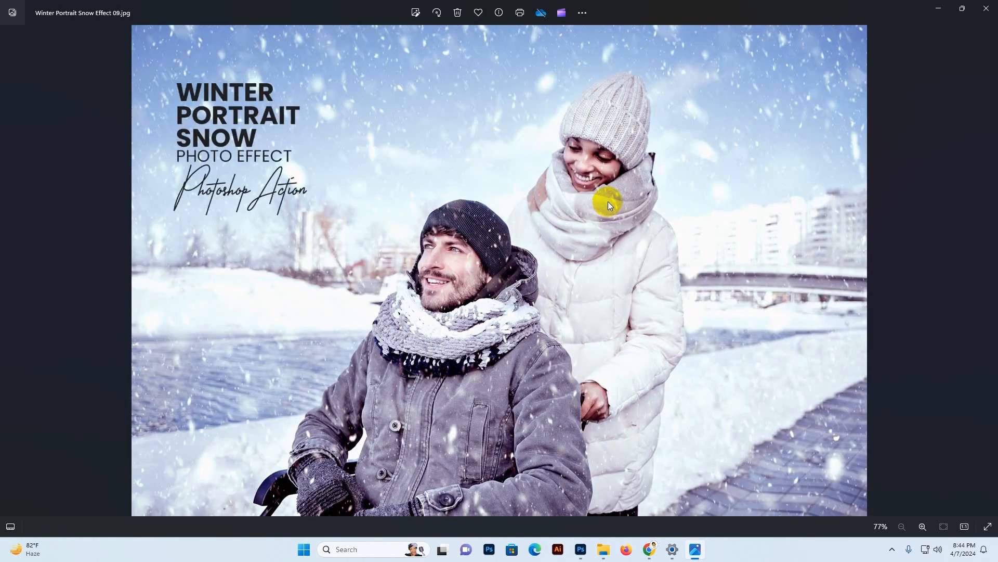
{"action": "key", "text": "Right"}
{"action": "key", "text": "Right"}
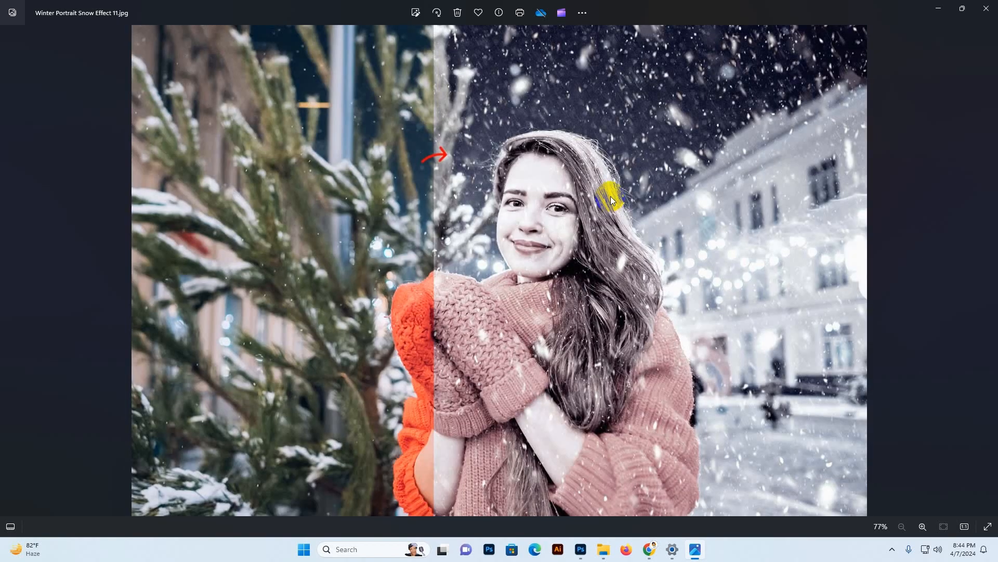
{"action": "key", "text": "Right"}
{"action": "key", "text": "Right"}
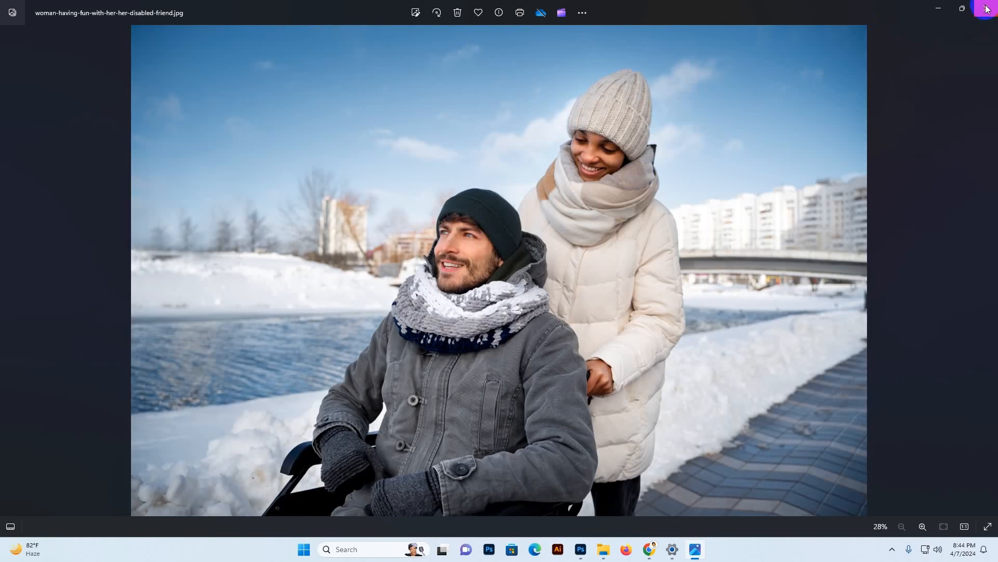
{"action": "left_click", "coordinate": [985, 15]}
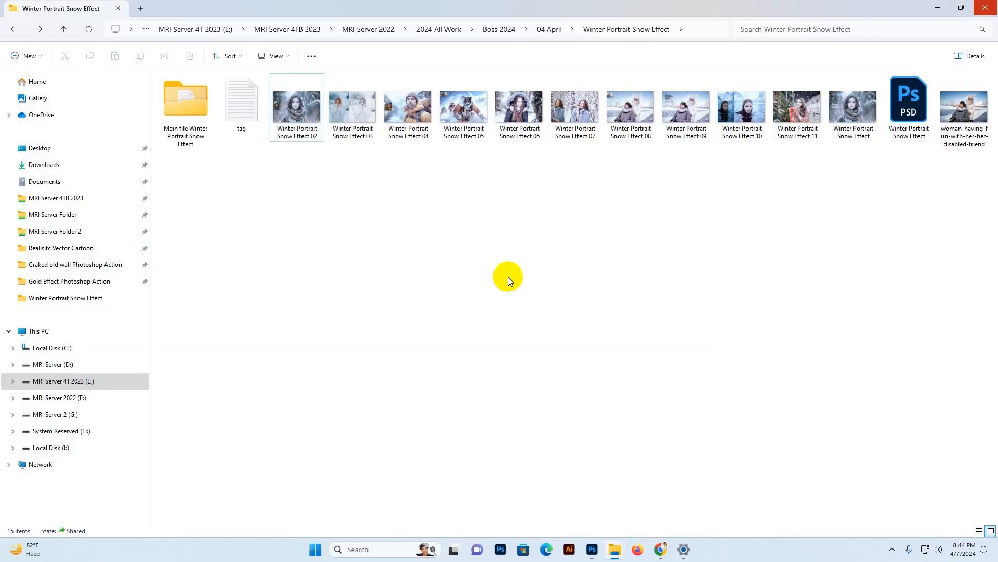
- Open the help text file in the Main file Winter Portrait Snow Effect folder
{"action": "left_click", "coordinate": [208, 121]}
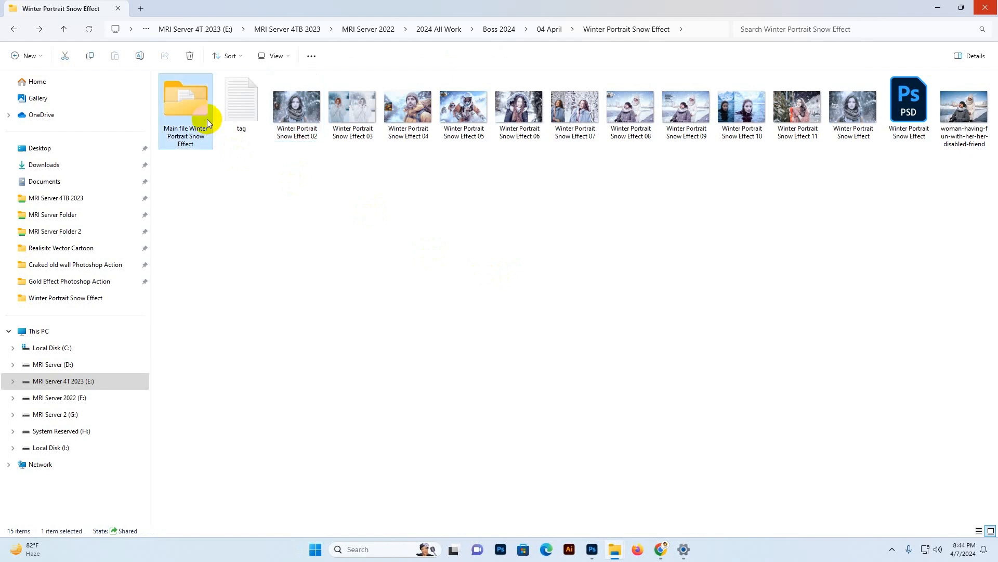
{"action": "double_click", "coordinate": [208, 121]}
{"action": "left_click", "coordinate": [200, 95]}
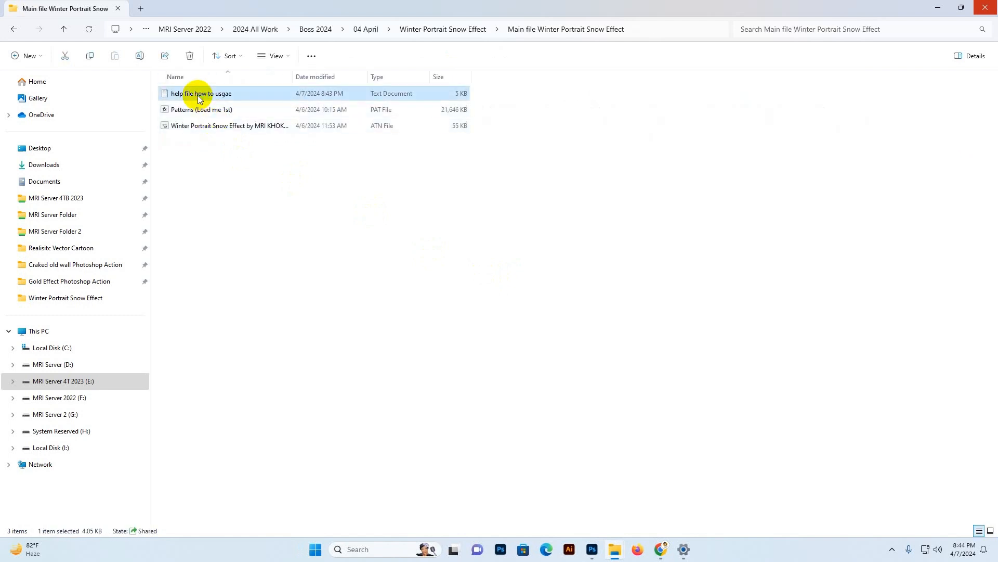
{"action": "double_click", "coordinate": [201, 95]}
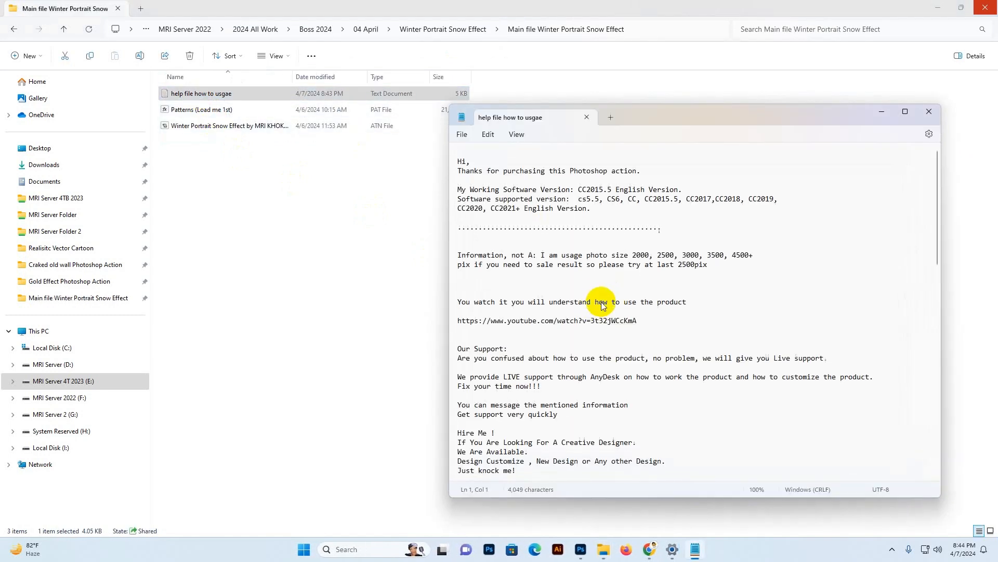
- Read through the help file's usage and support notes, highlight the hire and contact section, and close the file
{"action": "scroll", "coordinate": [602, 304], "scroll_direction": "down", "scroll_amount": 14}
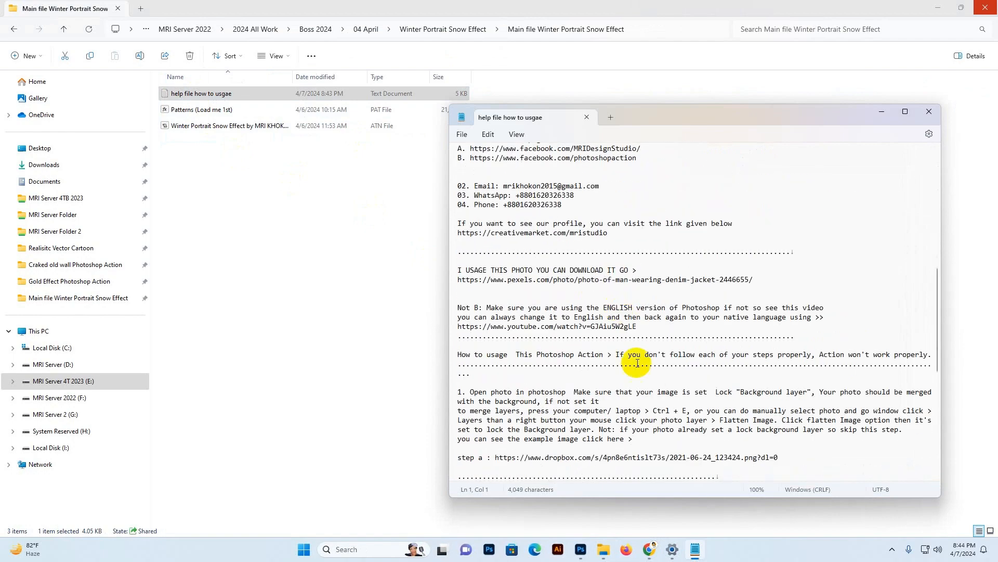
{"action": "scroll", "coordinate": [655, 385], "scroll_direction": "down", "scroll_amount": 4}
{"action": "scroll", "coordinate": [675, 395], "scroll_direction": "up", "scroll_amount": 16}
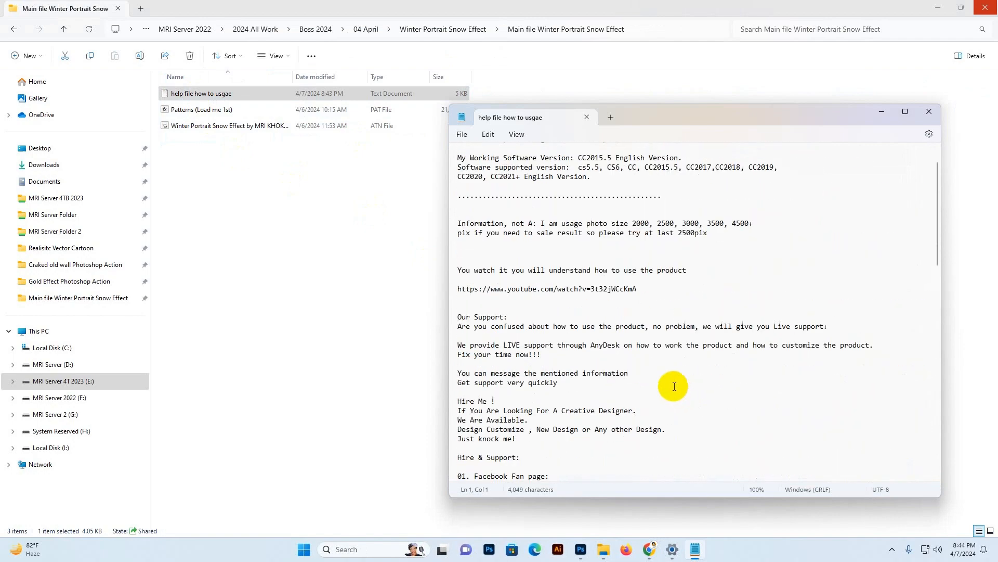
{"action": "scroll", "coordinate": [675, 386], "scroll_direction": "down", "scroll_amount": 3}
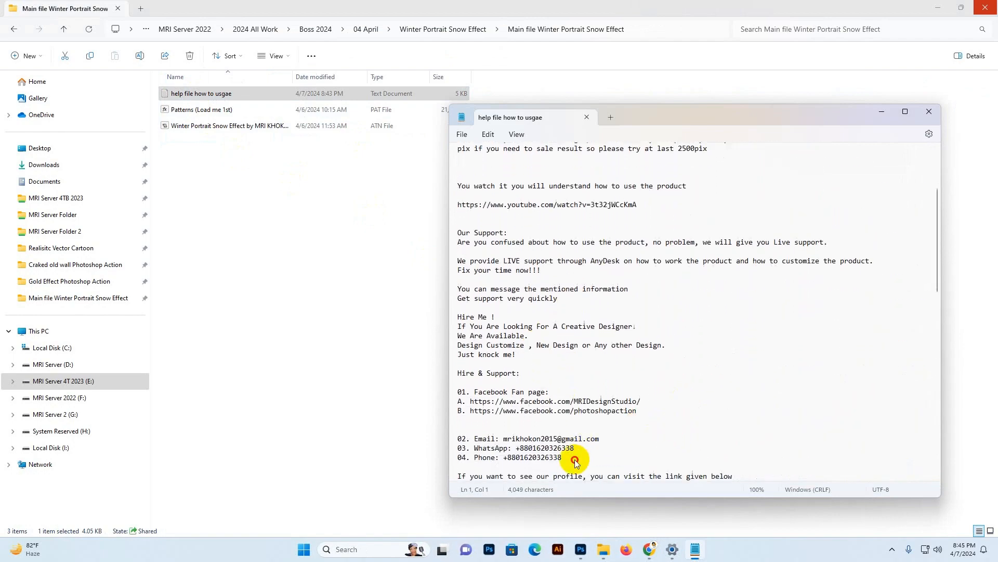
{"action": "left_click_drag", "start_coordinate": [576, 461], "coordinate": [430, 280]}
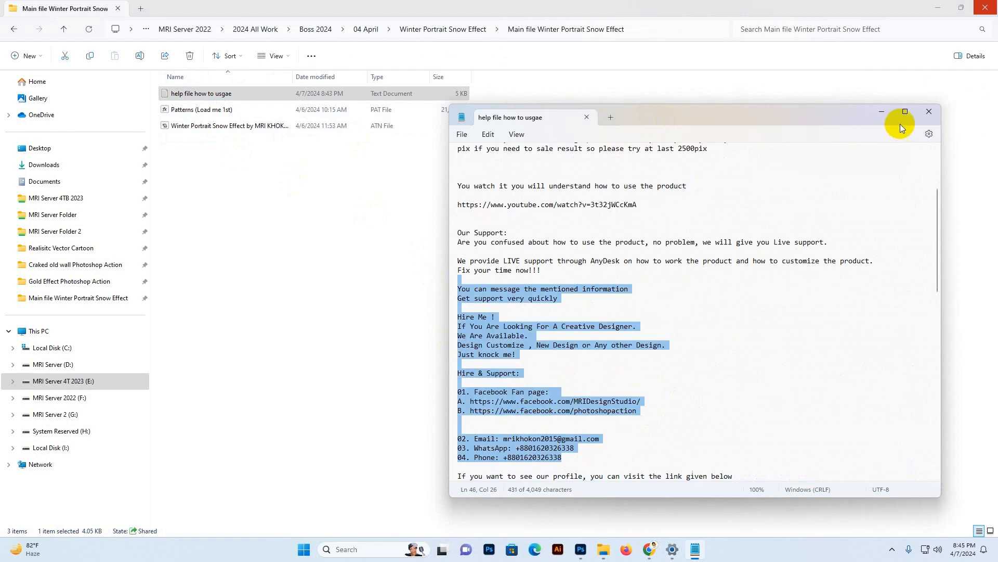
{"action": "left_click", "coordinate": [929, 111]}
{"action": "left_click", "coordinate": [193, 110]}
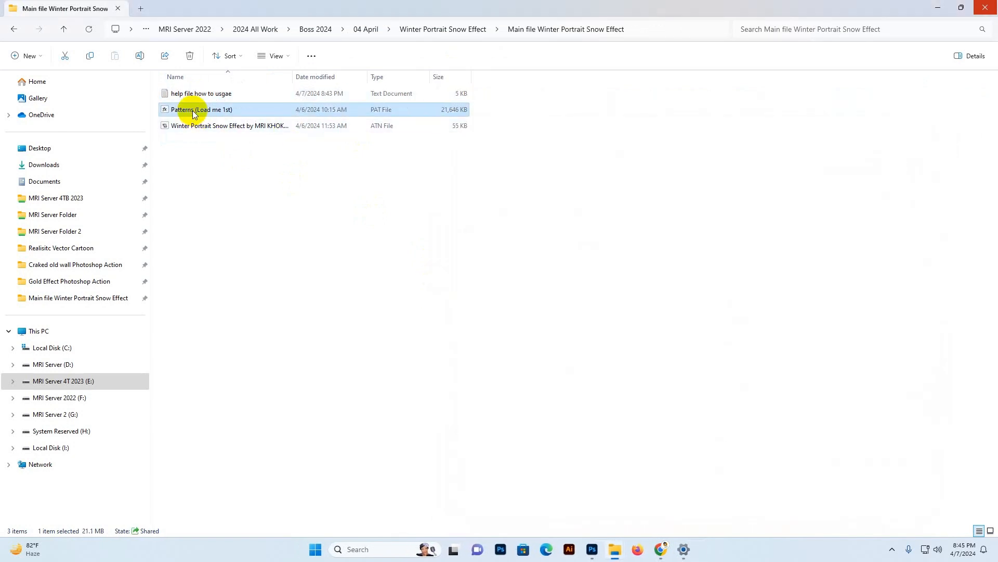
{"action": "left_click", "coordinate": [202, 128]}
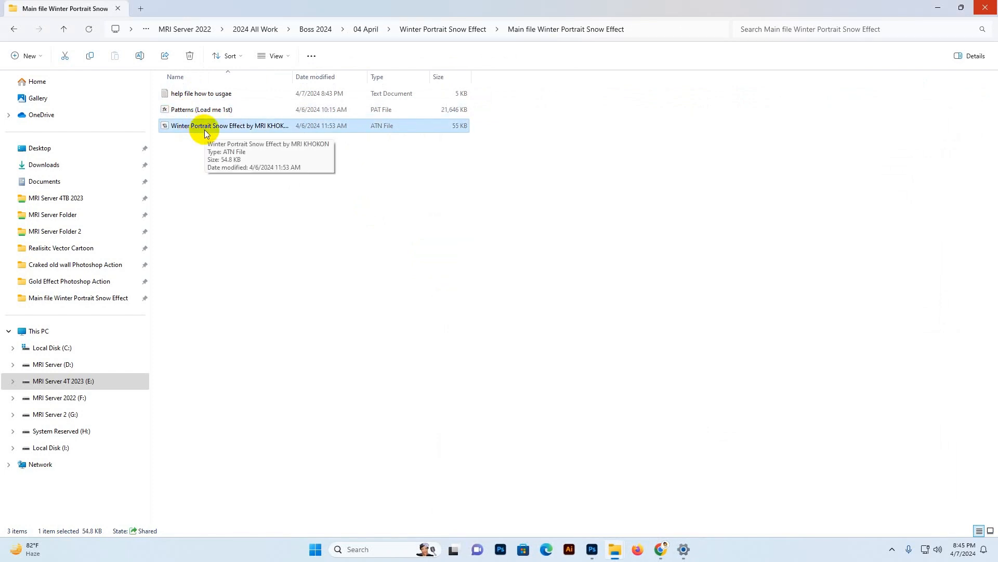
{"action": "left_click", "coordinate": [189, 112]}
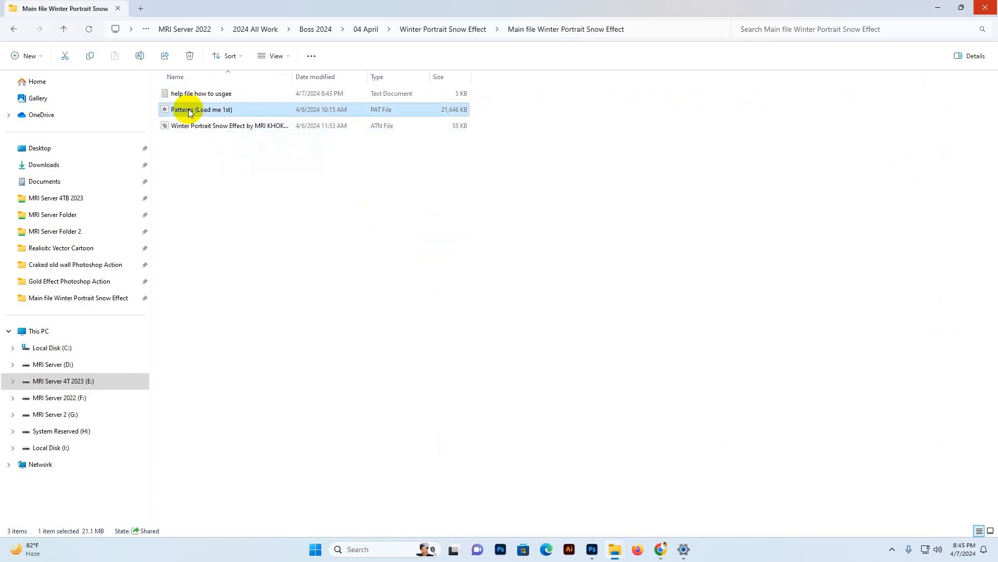
- Switch to Photoshop and import the pattern file "Patterns (Load me 1st)" from the Main file Winter Portrait Snow Effect folder
{"action": "left_click", "coordinate": [592, 549]}
{"action": "left_click", "coordinate": [226, 6]}
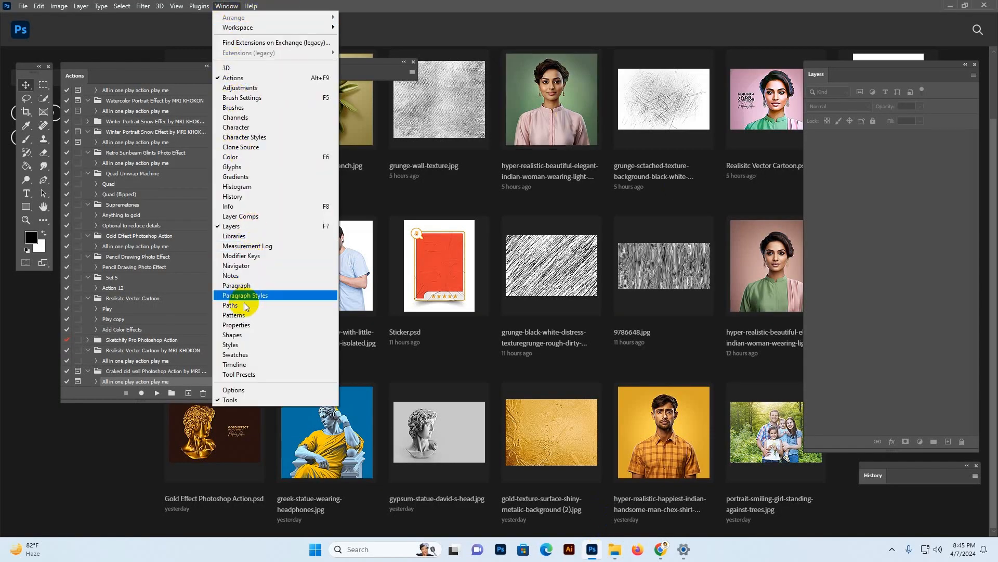
{"action": "left_click", "coordinate": [244, 315]}
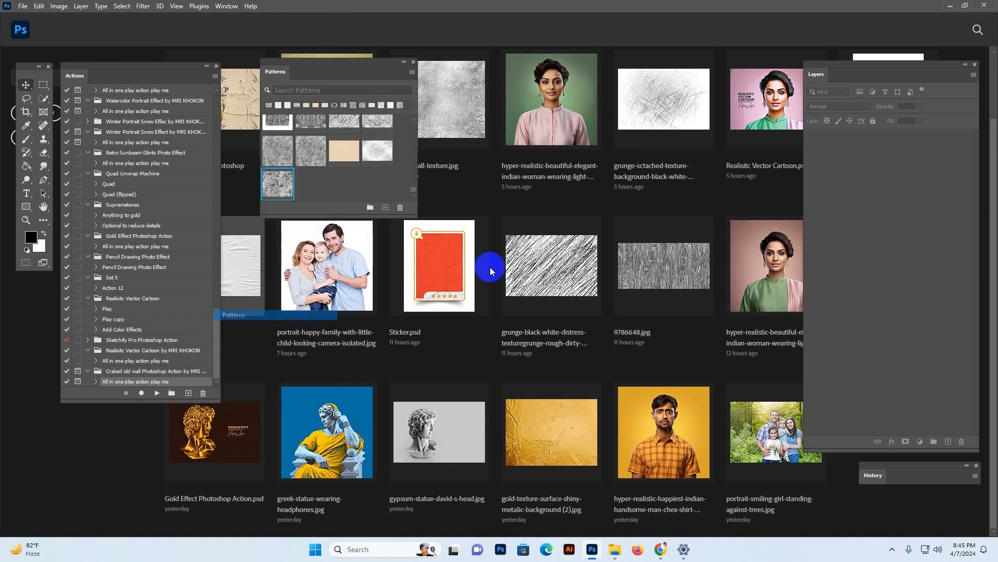
{"action": "left_click", "coordinate": [412, 71]}
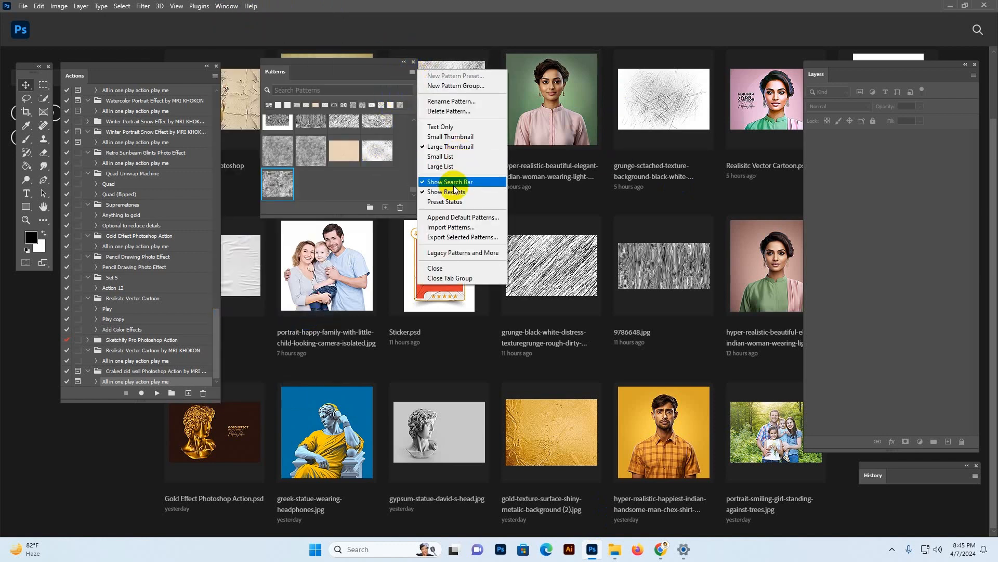
{"action": "left_click", "coordinate": [413, 73]}
{"action": "left_click", "coordinate": [414, 73]}
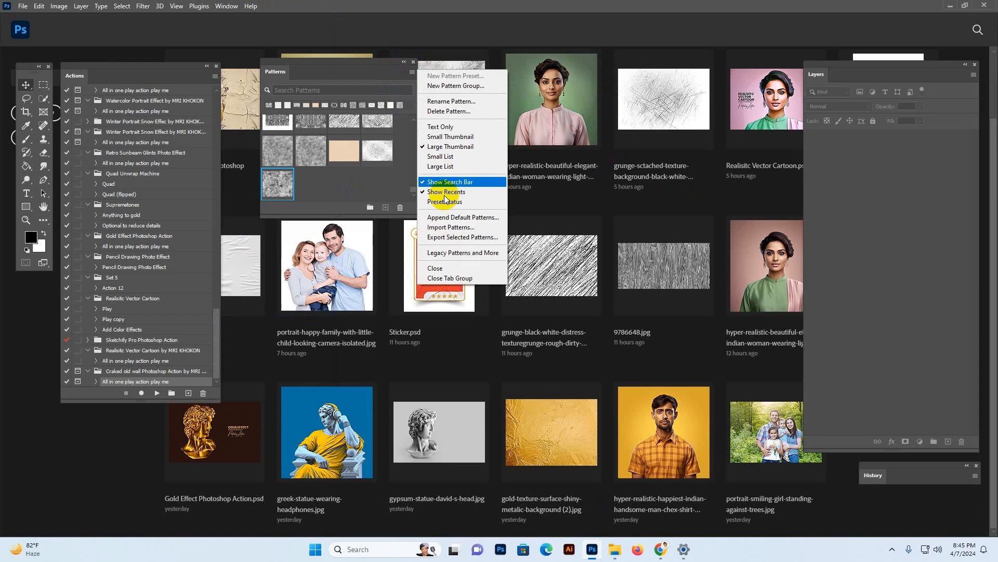
{"action": "left_click", "coordinate": [447, 227]}
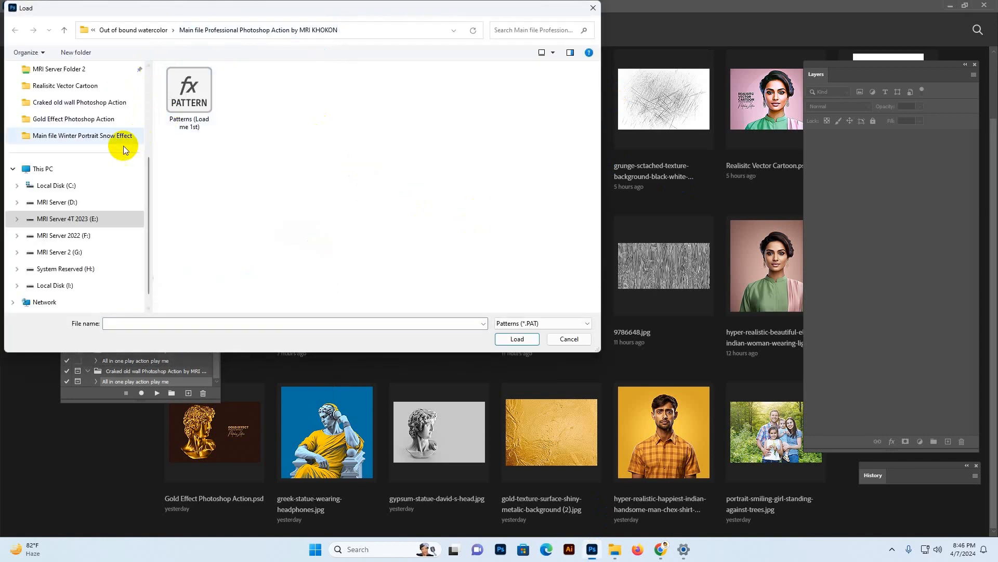
{"action": "left_click", "coordinate": [88, 141]}
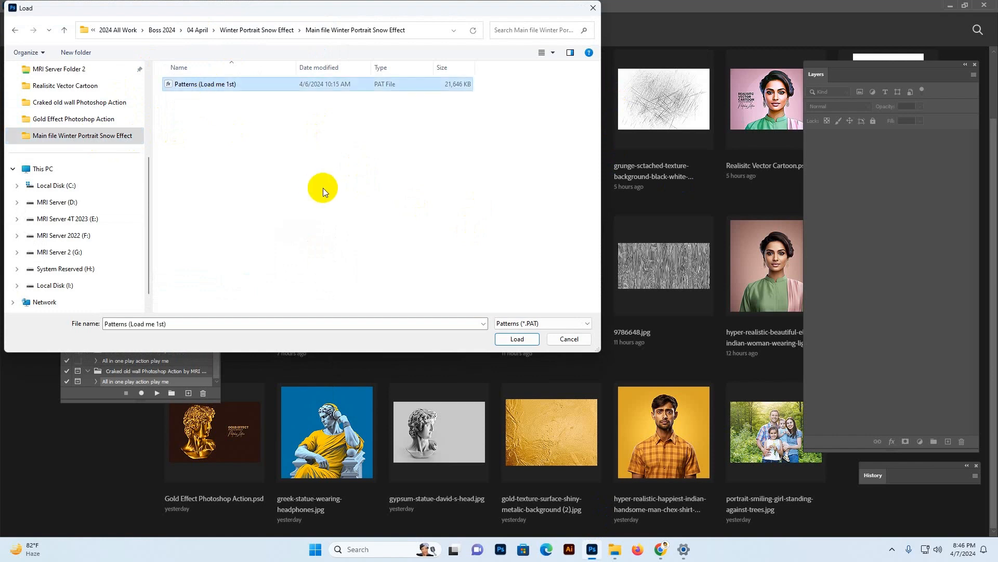
{"action": "left_click", "coordinate": [517, 339]}
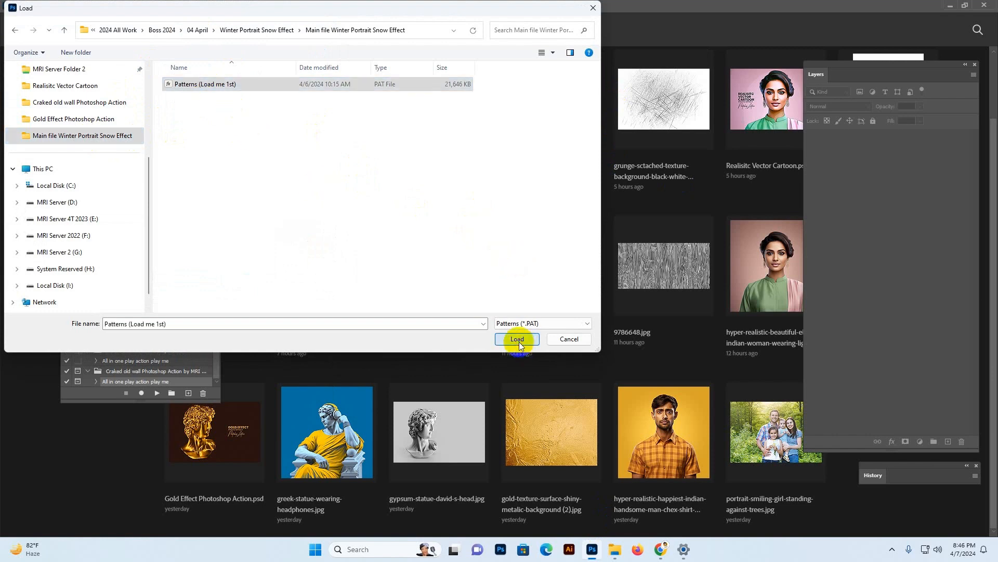
{"action": "left_click", "coordinate": [413, 61]}
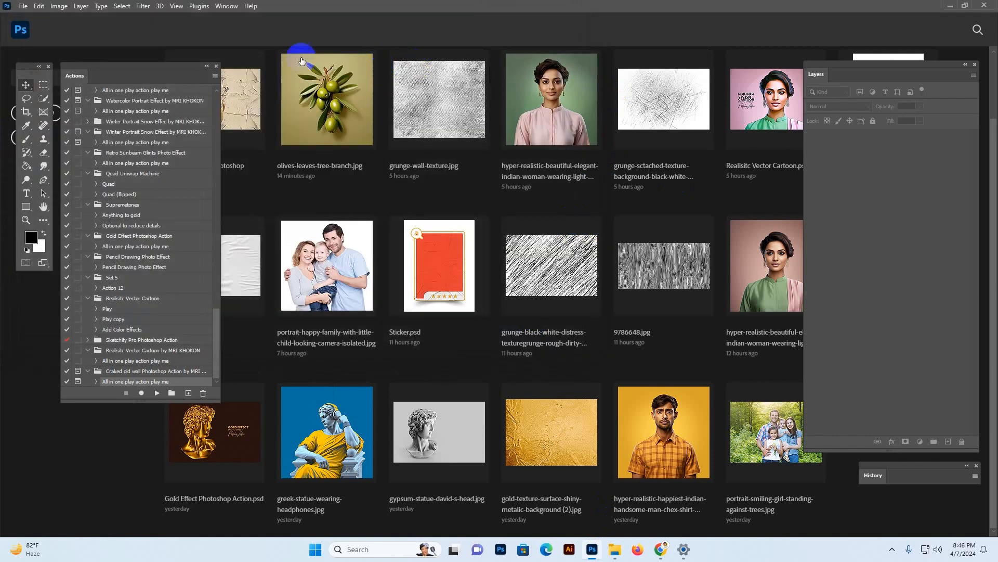
- Hide and redisplay the list of actions, and place it enlarged beside the toolbox
{"action": "left_click", "coordinate": [225, 7]}
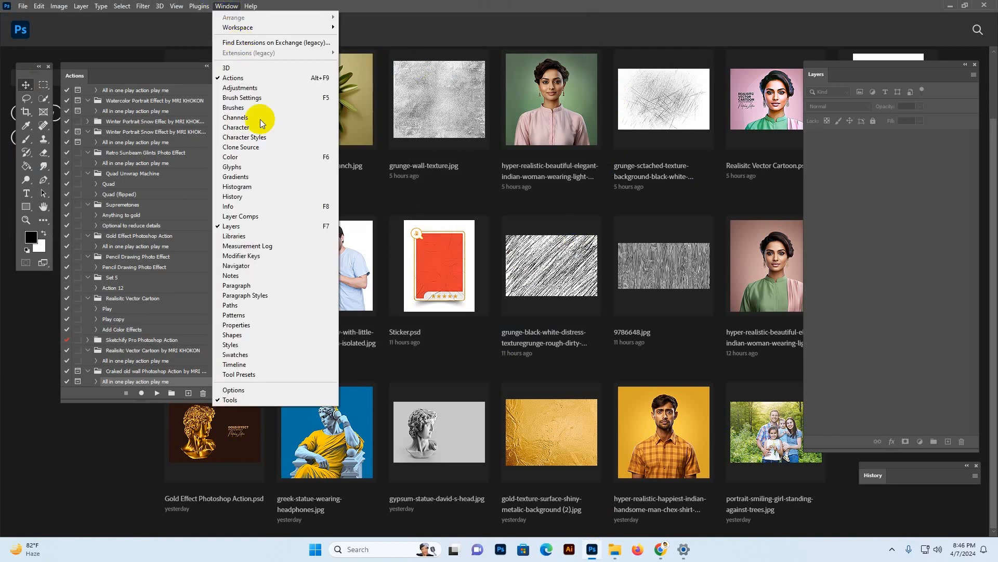
{"action": "left_click", "coordinate": [233, 77]}
{"action": "left_click", "coordinate": [229, 6]}
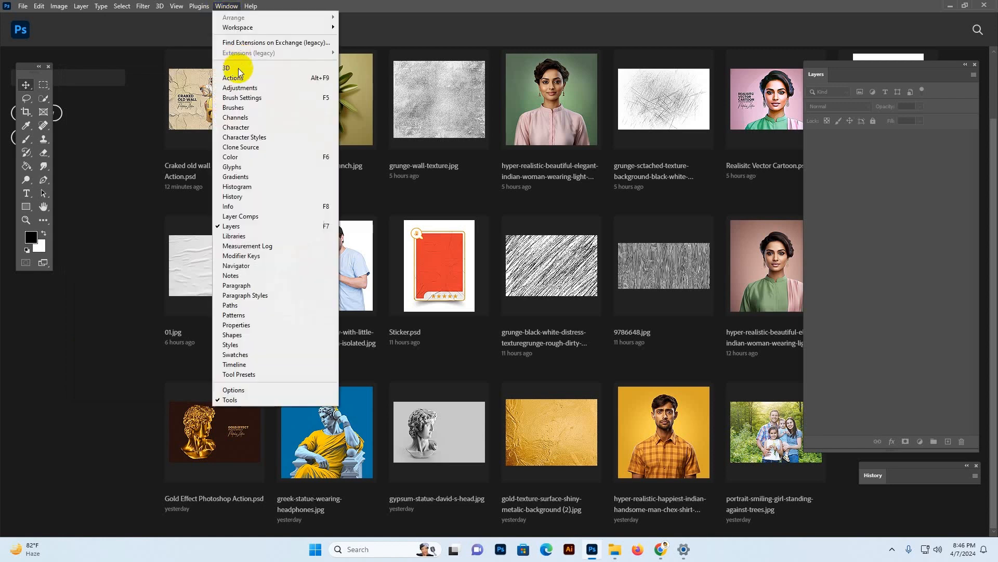
{"action": "left_click", "coordinate": [233, 77]}
{"action": "left_click_drag", "start_coordinate": [156, 73], "coordinate": [74, 70]}
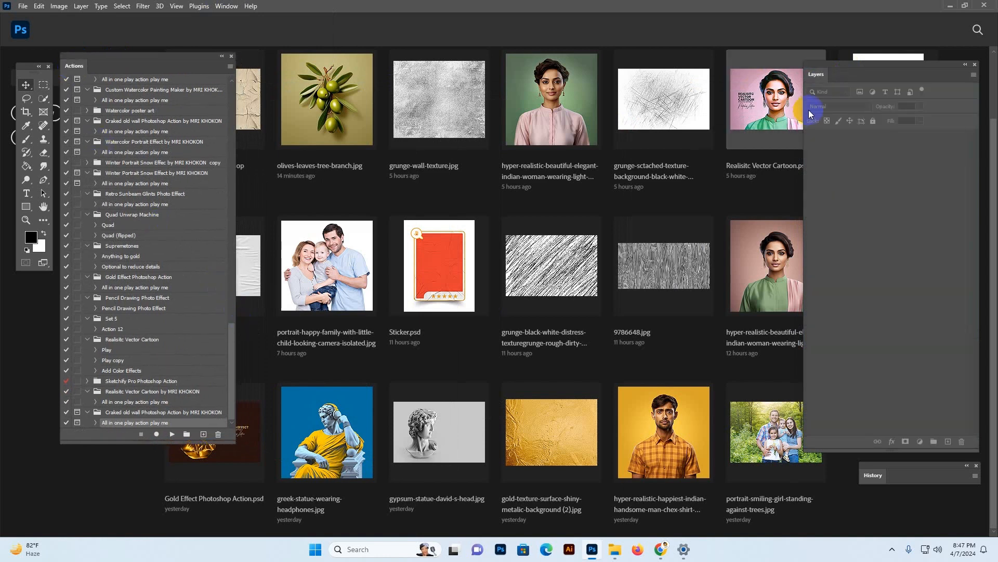
- Hide and redisplay the layers list, and reduce its width and height
{"action": "left_click", "coordinate": [226, 7]}
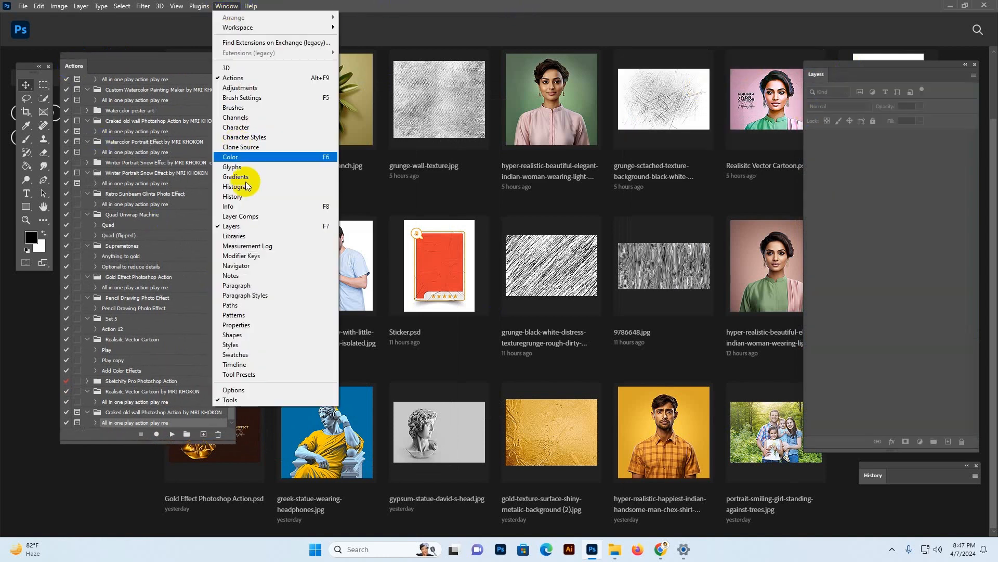
{"action": "left_click", "coordinate": [244, 225]}
{"action": "left_click", "coordinate": [227, 6]}
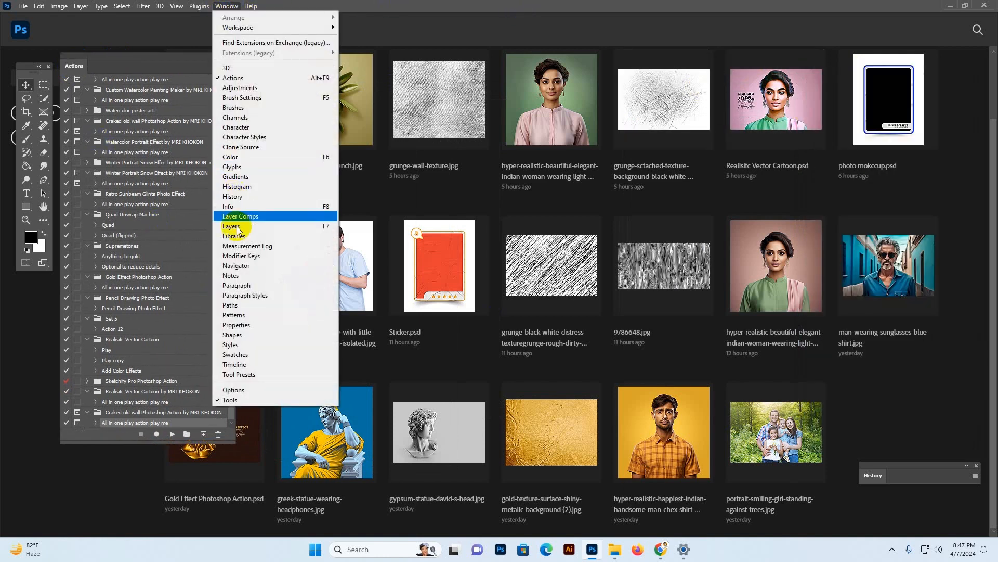
{"action": "left_click", "coordinate": [232, 226]}
{"action": "left_click_drag", "start_coordinate": [809, 452], "coordinate": [858, 396]}
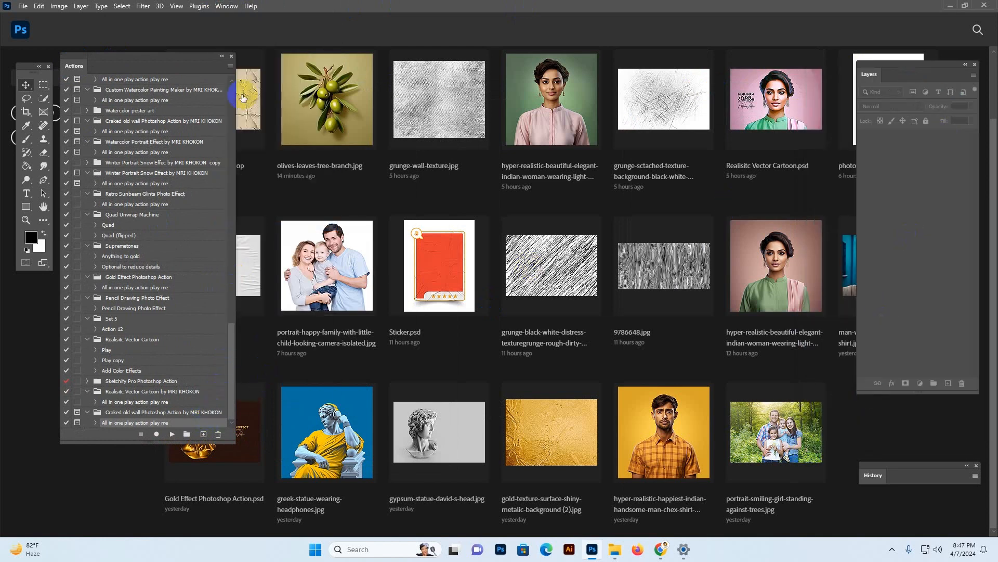
- Load the Winter Portrait Snow Effect action file from the Main file Winter Portrait Snow Effect folder and select its "All in one play action play me" action
{"action": "left_click", "coordinate": [230, 66]}
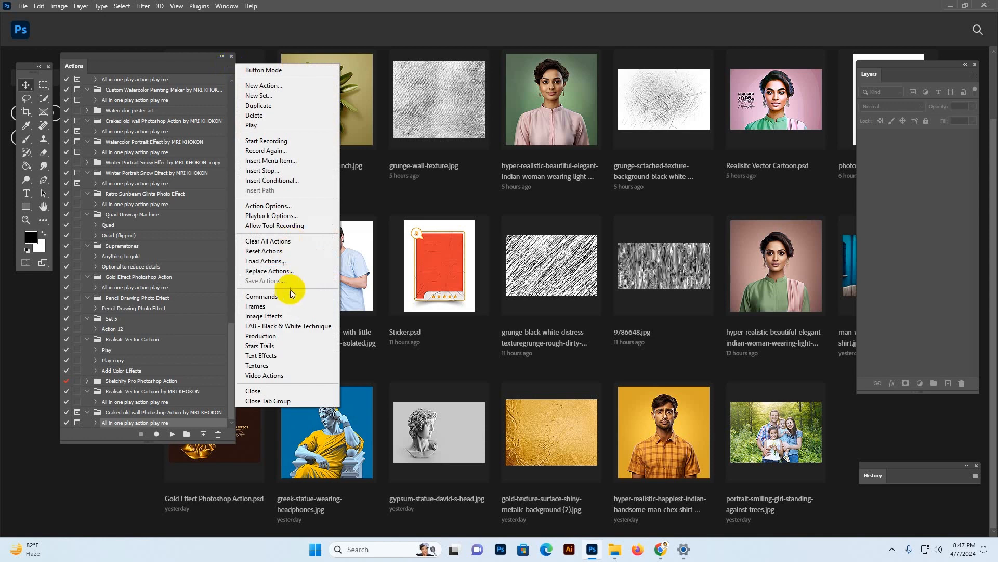
{"action": "left_click", "coordinate": [273, 261]}
{"action": "left_click", "coordinate": [70, 135]}
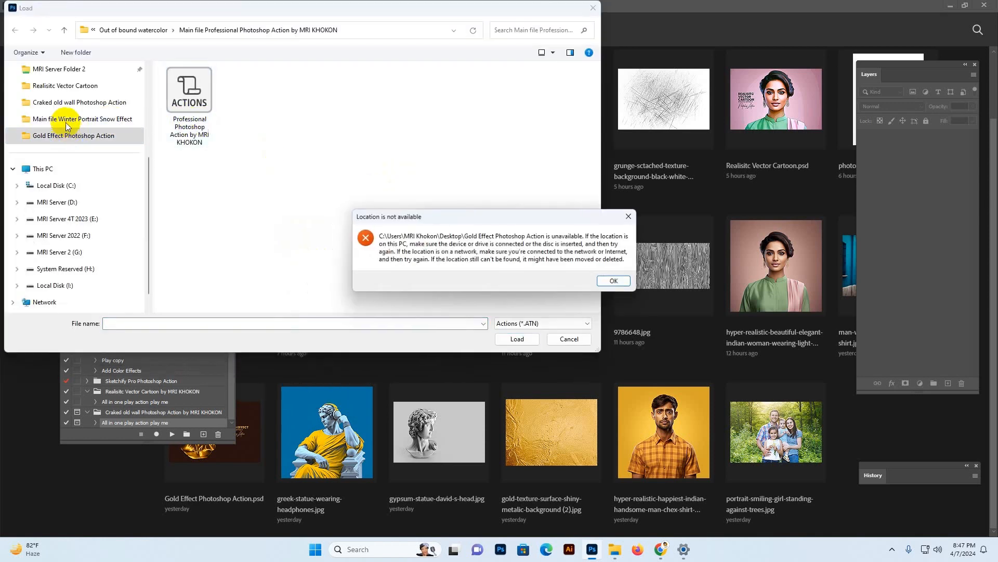
{"action": "left_click", "coordinate": [615, 281]}
{"action": "left_click", "coordinate": [78, 124]}
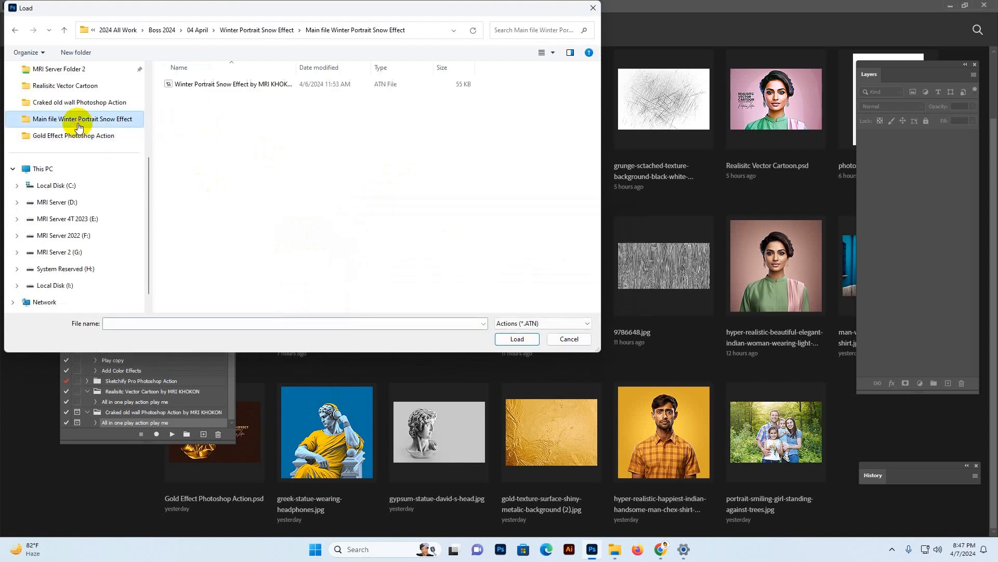
{"action": "left_click", "coordinate": [221, 83]}
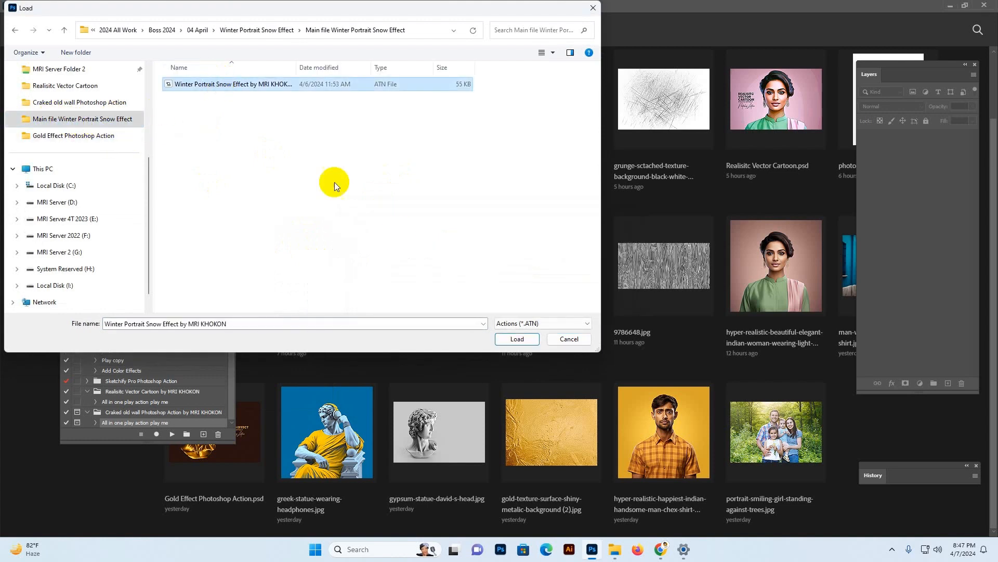
{"action": "left_click", "coordinate": [514, 339]}
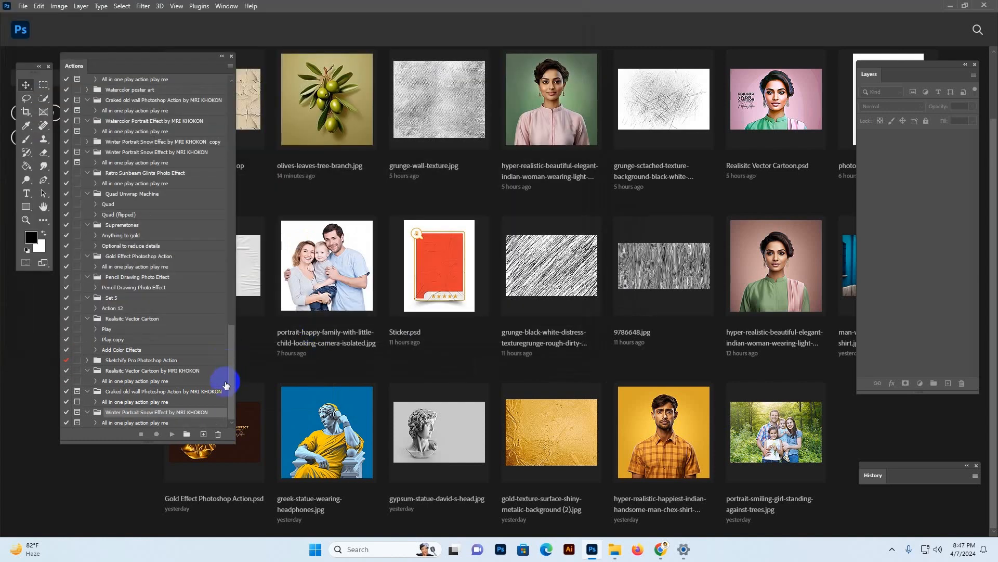
{"action": "left_click_drag", "start_coordinate": [230, 384], "coordinate": [239, 416]}
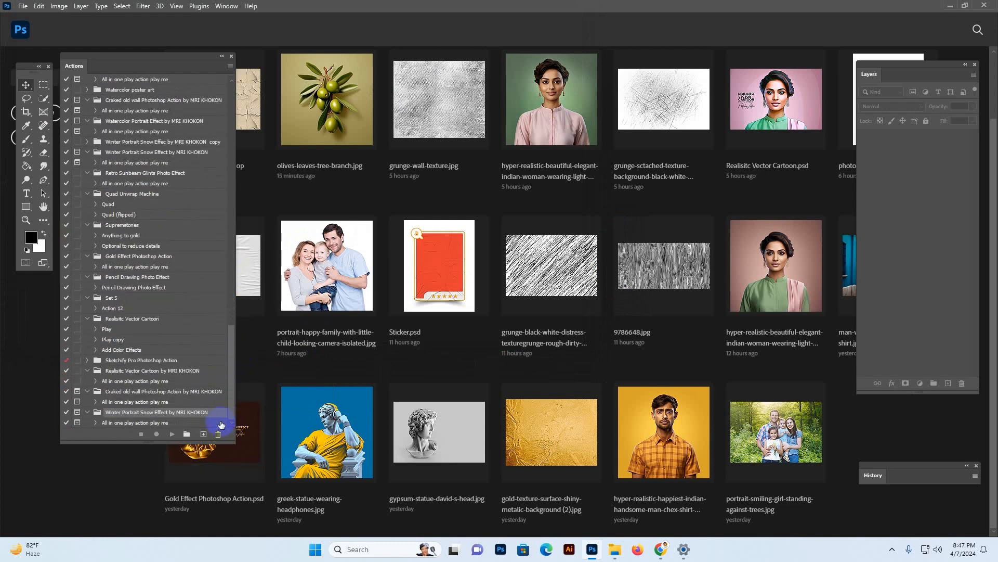
{"action": "left_click", "coordinate": [150, 426]}
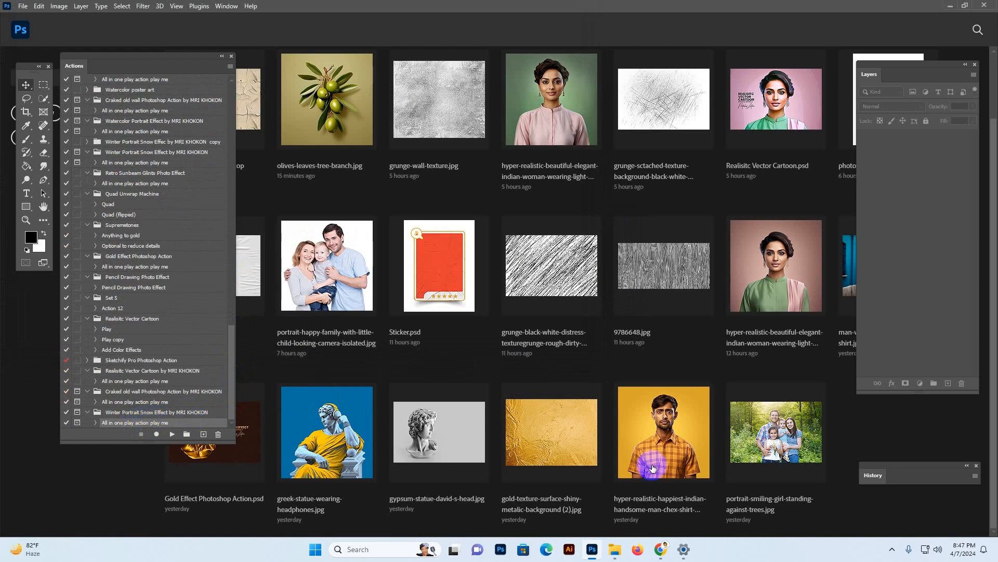
- Open the woman-having-fun-with-her-her-disabled-friend photo in Photoshop from the Winter Portrait Snow Effect folder in File Explorer
{"action": "left_click", "coordinate": [626, 540]}
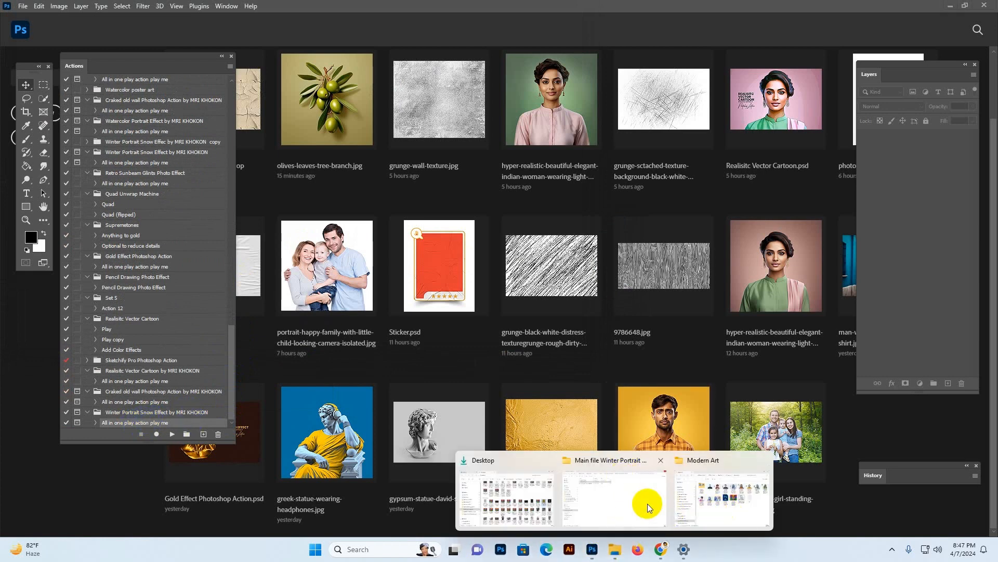
{"action": "left_click", "coordinate": [642, 507]}
{"action": "left_click", "coordinate": [568, 342]}
{"action": "key", "text": "BackSpace"}
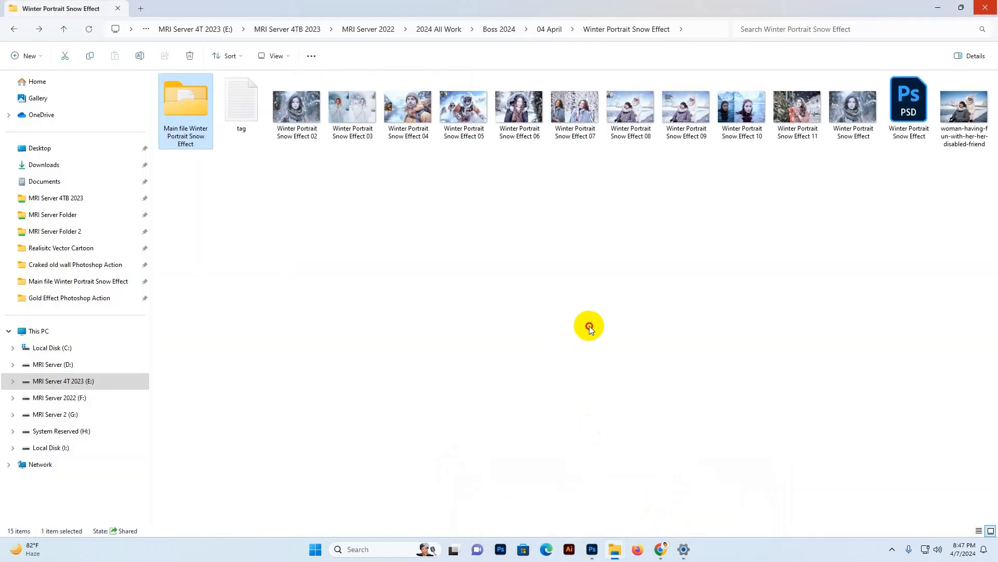
{"action": "left_click", "coordinate": [589, 326]}
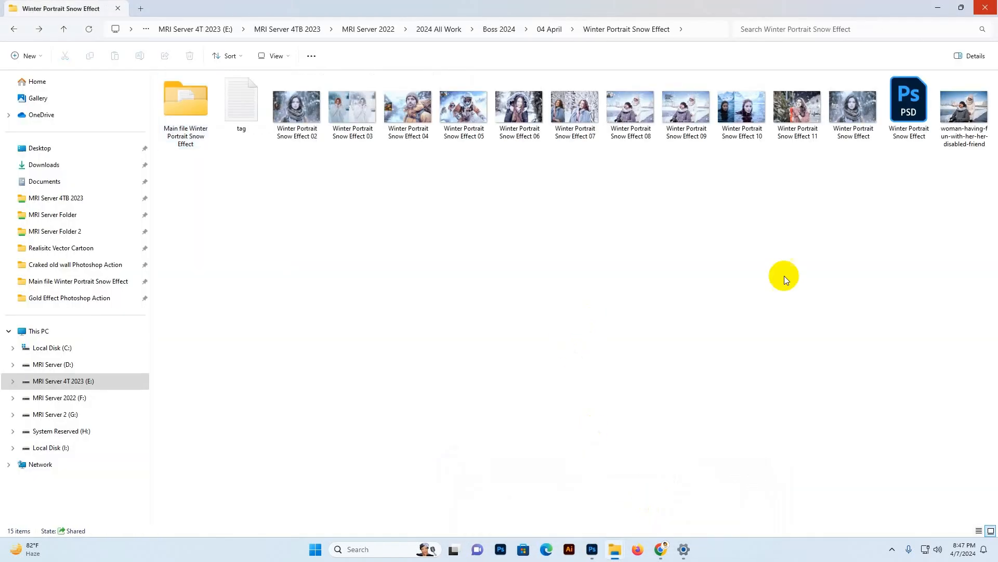
{"action": "left_click", "coordinate": [953, 124]}
{"action": "left_click_drag", "start_coordinate": [955, 122], "coordinate": [476, 161]}
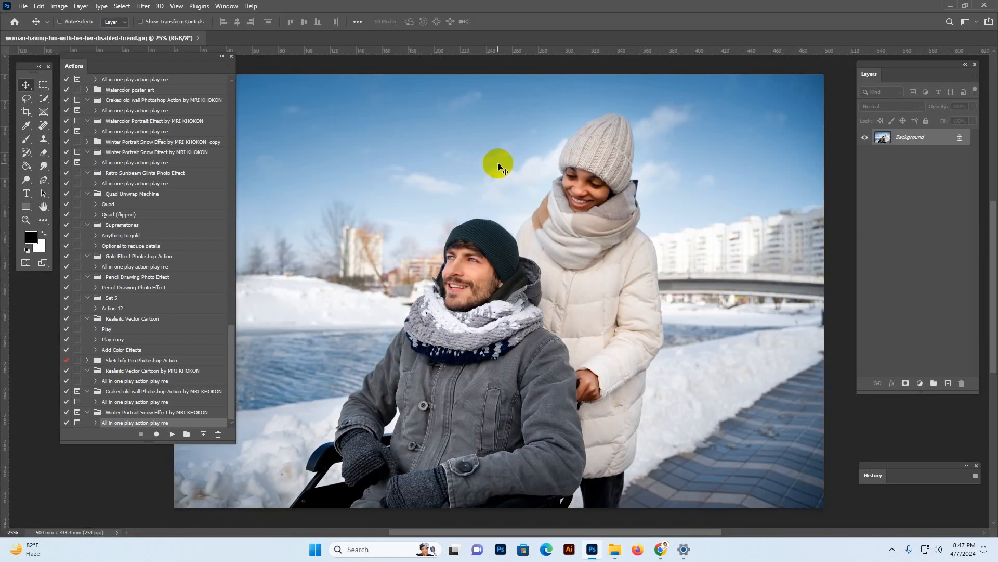
- Shift the list of actions slightly down and move the layers list inward, closer to the photo
{"action": "left_click", "coordinate": [589, 196]}
{"action": "mouse_move", "coordinate": [124, 59]}
{"action": "left_mouse_down"}
{"action": "mouse_move", "coordinate": [128, 86]}
{"action": "mouse_move", "coordinate": [127, 72]}
{"action": "left_mouse_up"}
{"action": "left_click_drag", "start_coordinate": [871, 78], "coordinate": [835, 90]}
- Convert the locked Background into a regular layer, and flatten the image back into a Background layer
{"action": "left_click", "coordinate": [894, 154]}
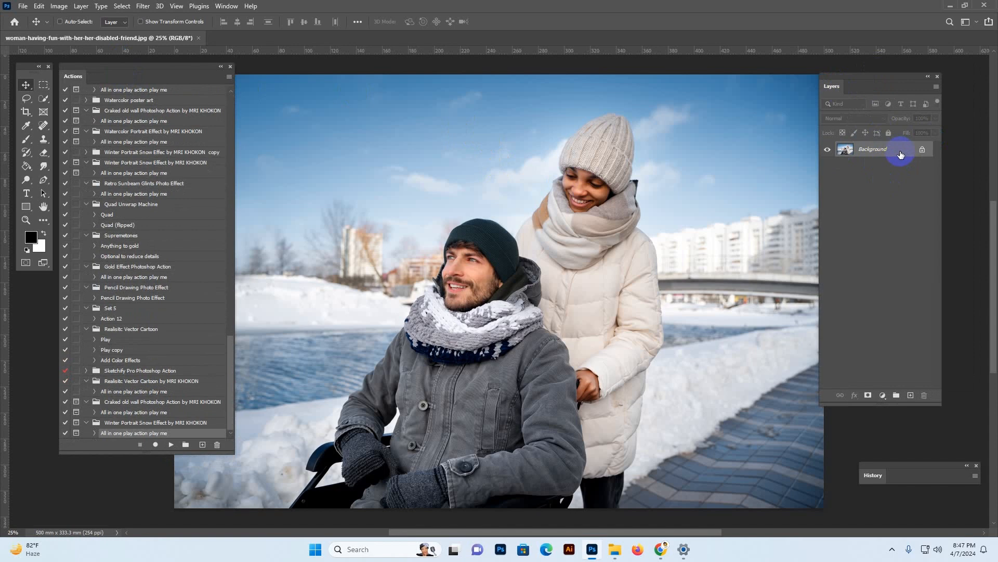
{"action": "double_click", "coordinate": [901, 155]}
{"action": "left_click", "coordinate": [388, 171]}
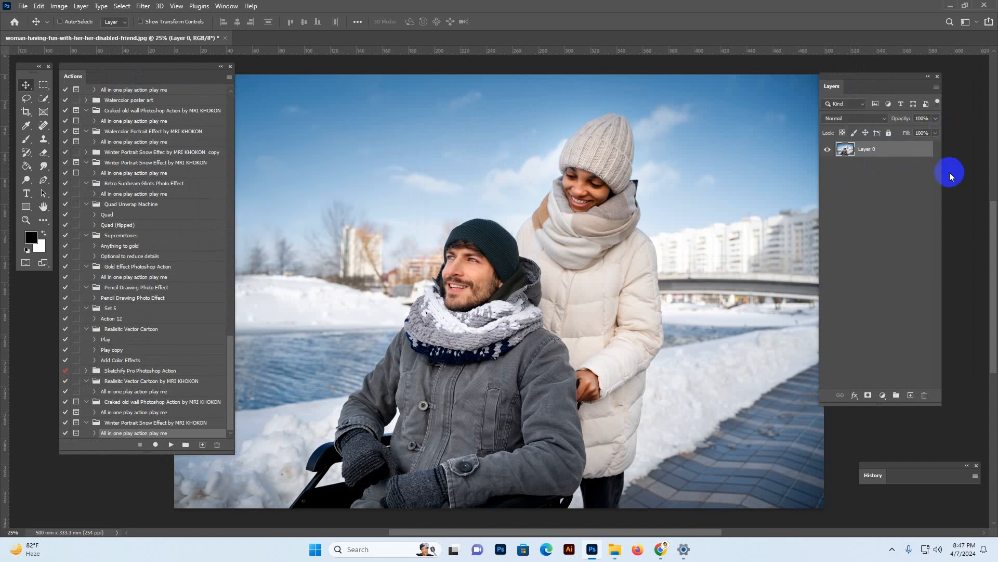
{"action": "right_click", "coordinate": [887, 152]}
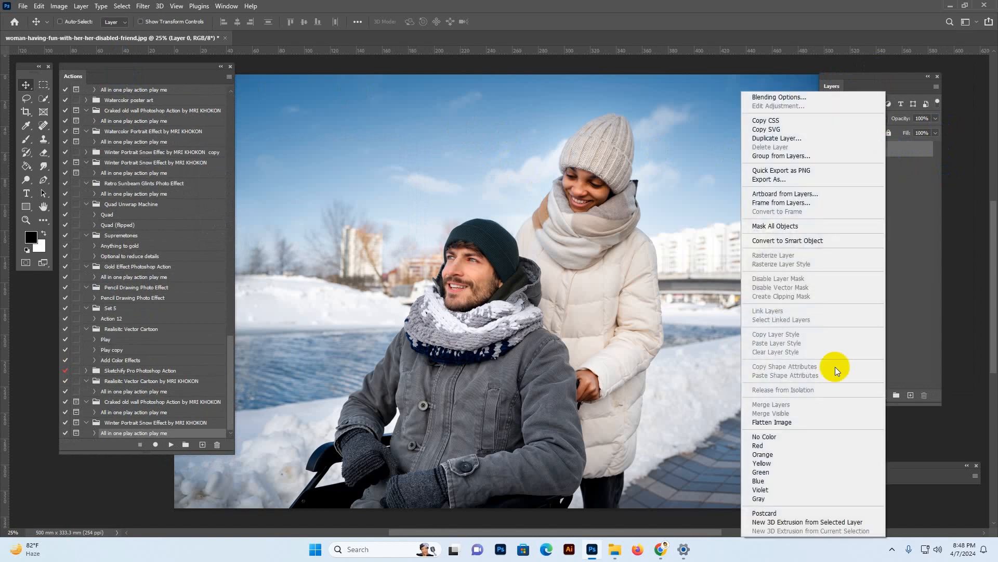
{"action": "left_click", "coordinate": [771, 422]}
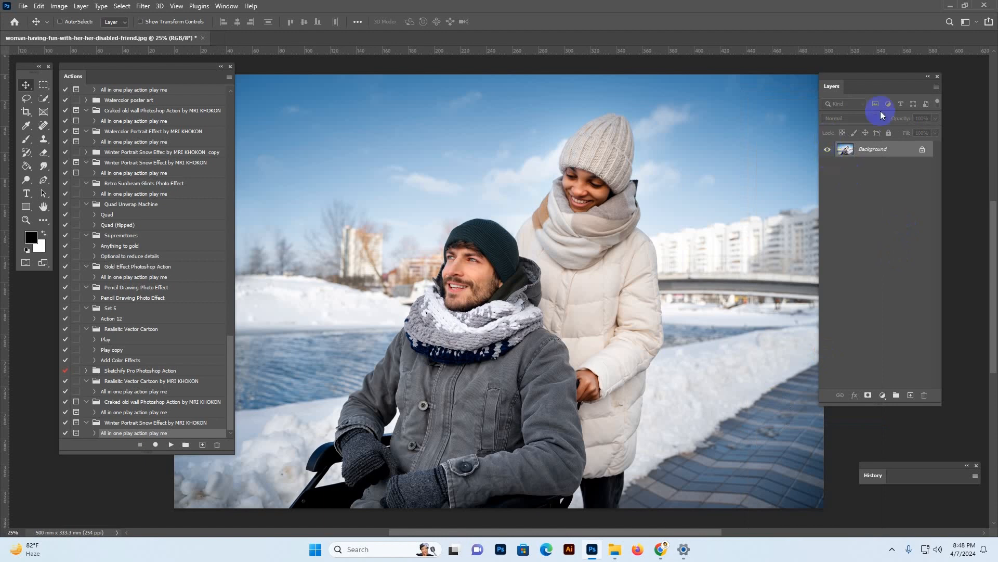
- Set the image's colour mode to RGB Color
{"action": "left_click", "coordinate": [178, 39]}
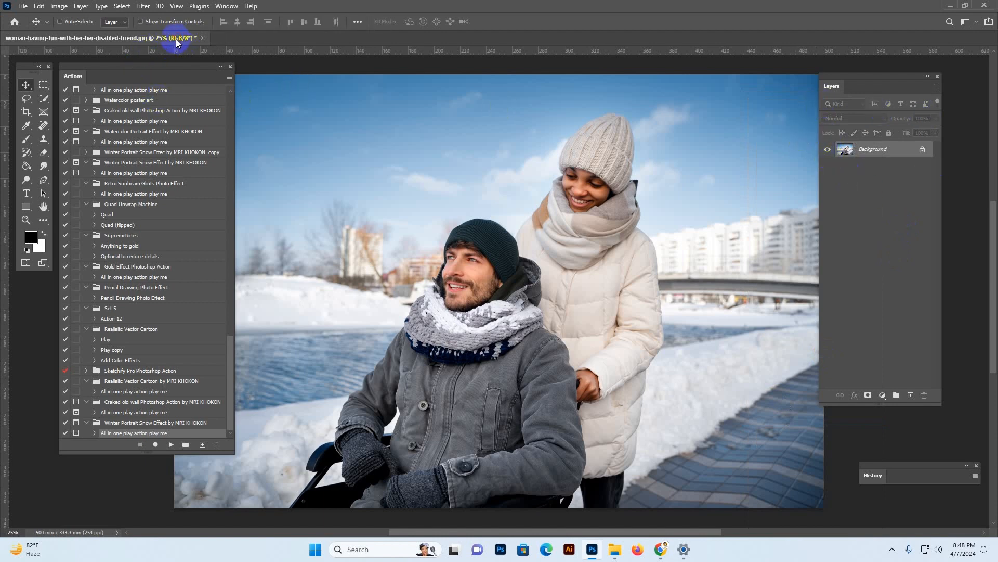
{"action": "left_click", "coordinate": [59, 10]}
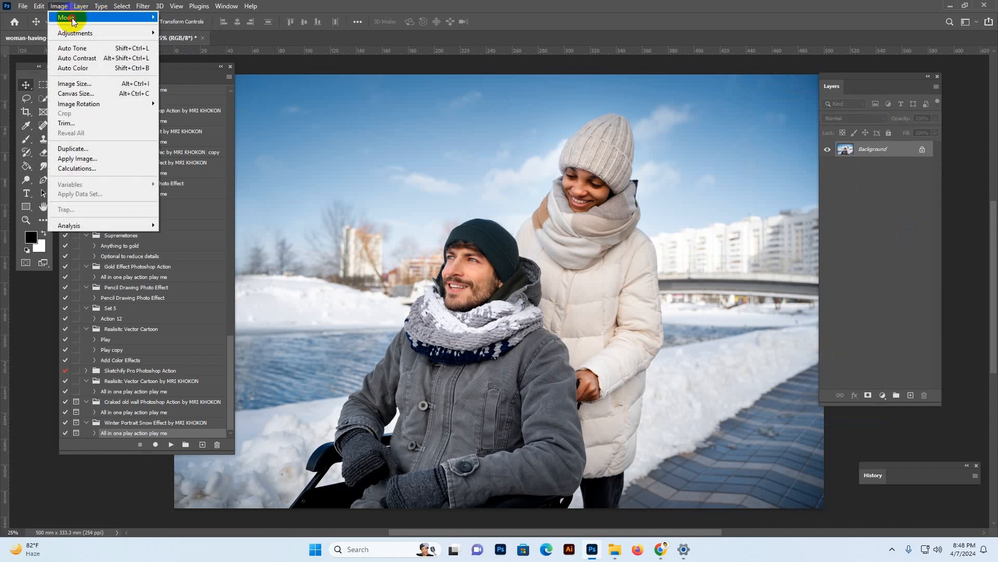
{"action": "mouse_move", "coordinate": [78, 17]}
{"action": "left_click", "coordinate": [172, 58]}
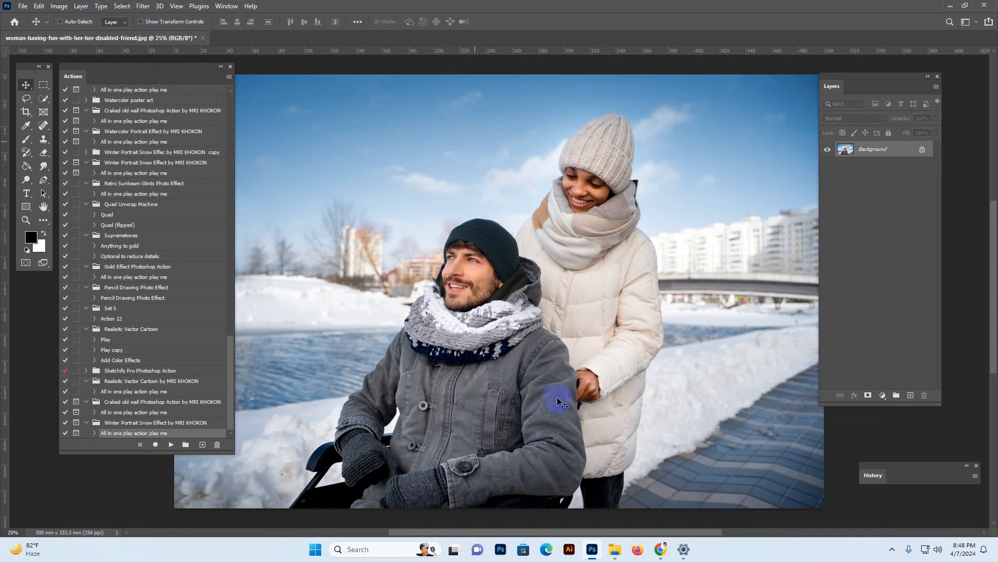
- Resize the image to a width of 3500 pixels (350 mm) with proportions linked, and return to the Move tool
{"action": "left_click", "coordinate": [55, 6]}
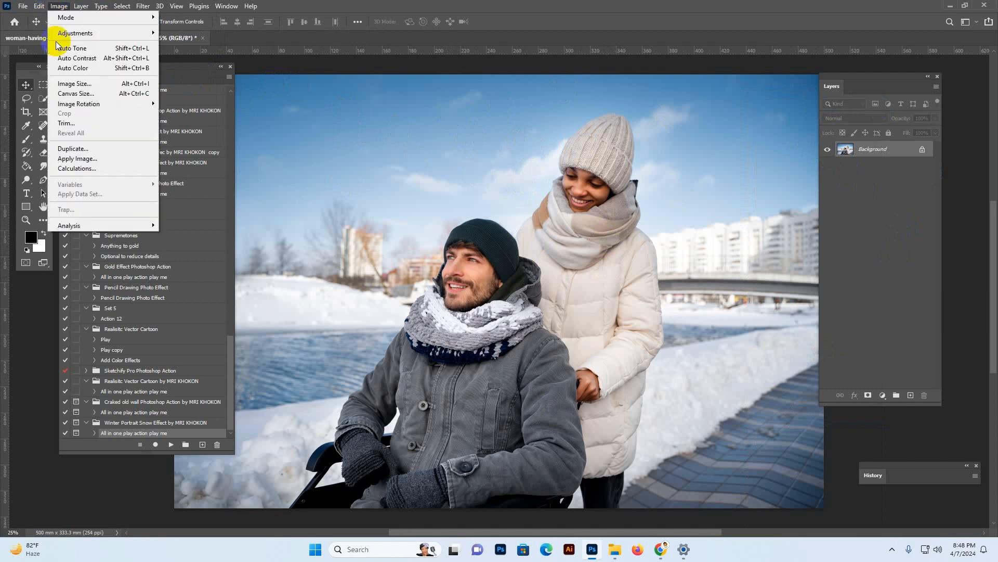
{"action": "left_click", "coordinate": [75, 84]}
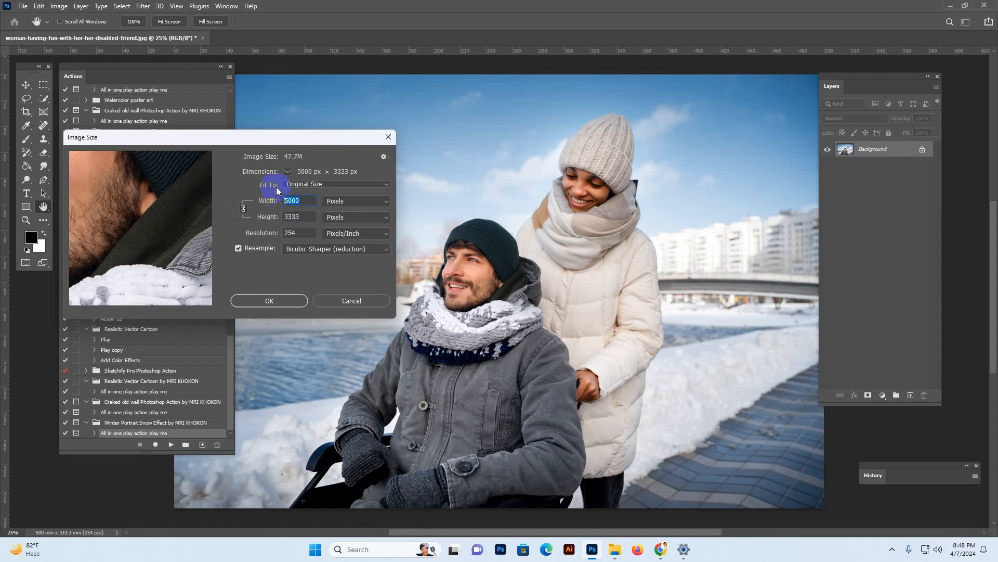
{"action": "type", "text": "35000"}
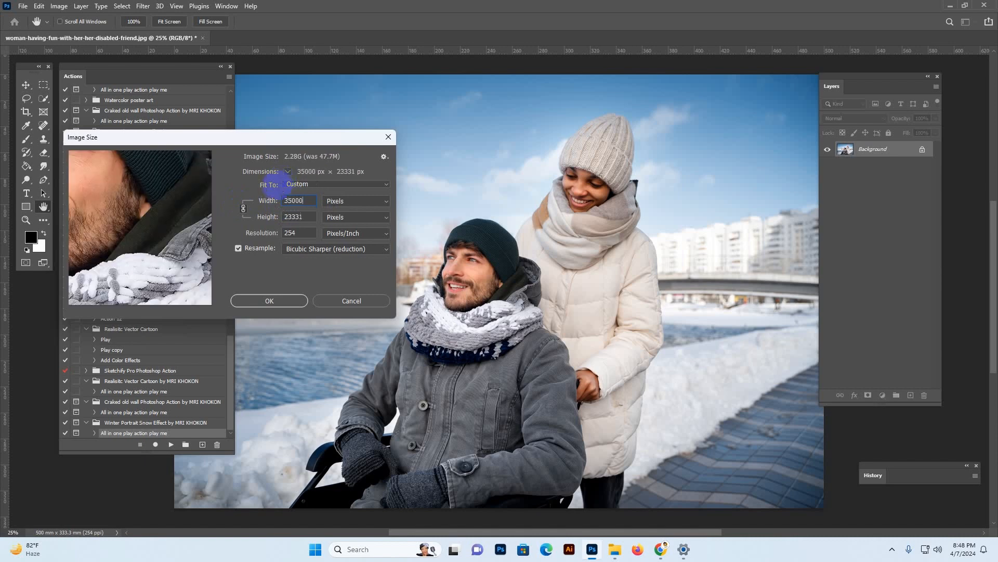
{"action": "left_click", "coordinate": [274, 302]}
{"action": "key", "text": "v"}
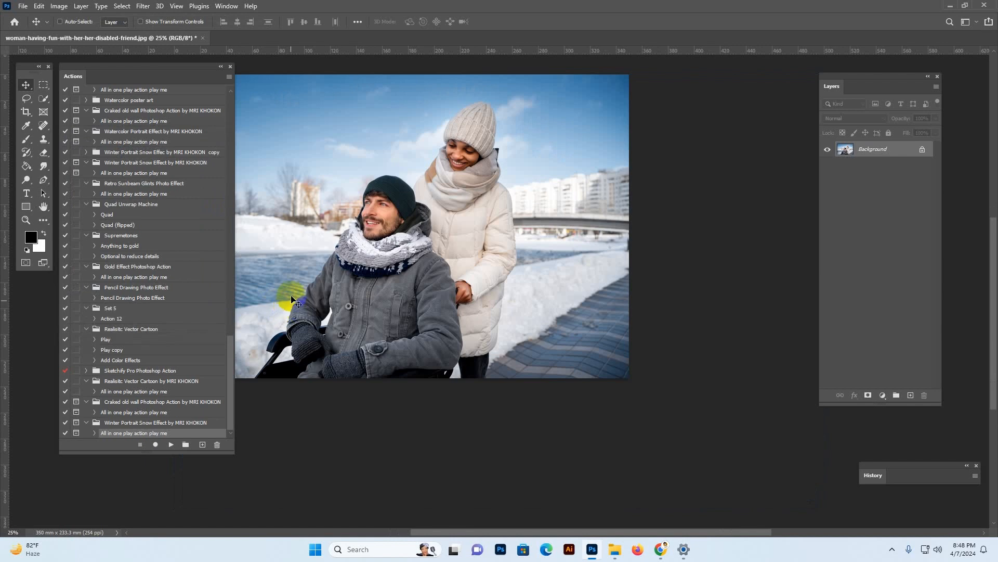
- Run the "All in one play action play me" action of the Winter Portrait Snow Effect set on the photo and dismiss its closing message
{"action": "key", "text": "z"}
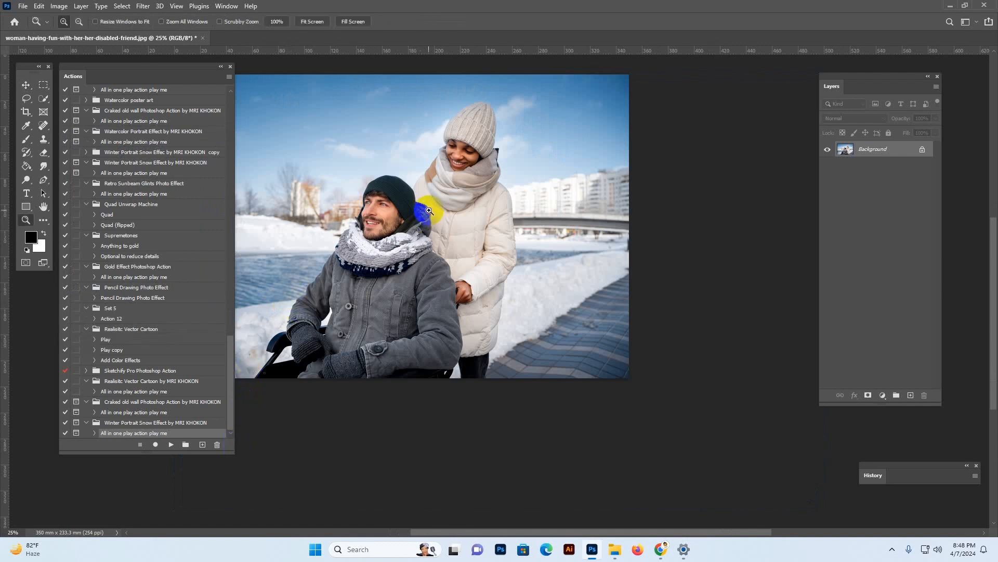
{"action": "left_click", "coordinate": [426, 213]}
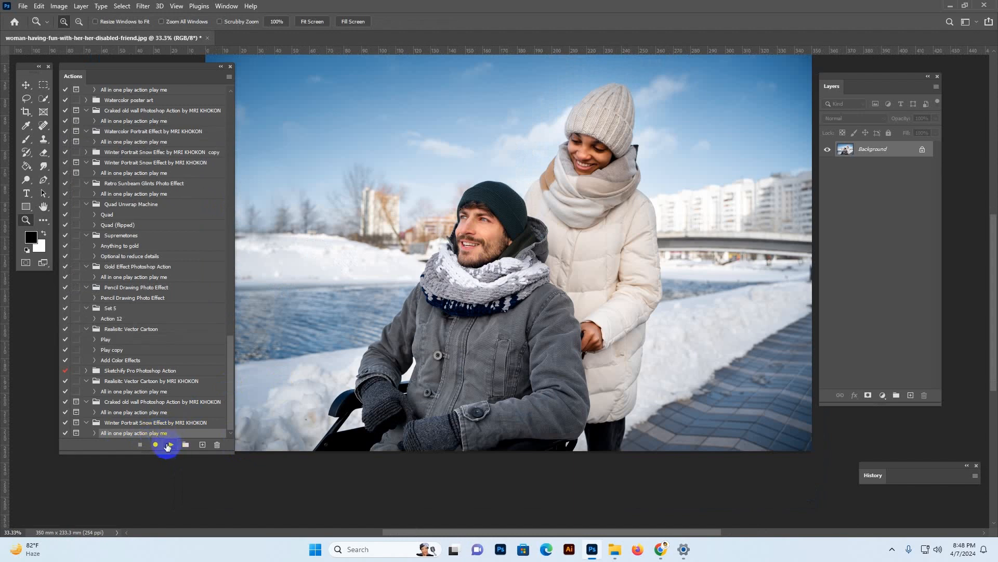
{"action": "left_click", "coordinate": [170, 445]}
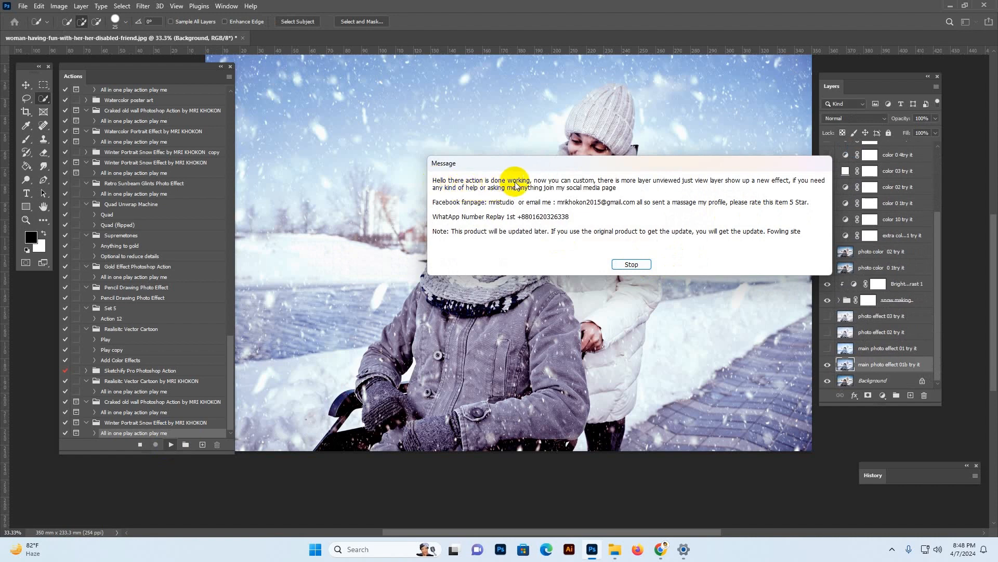
{"action": "left_click", "coordinate": [640, 265]}
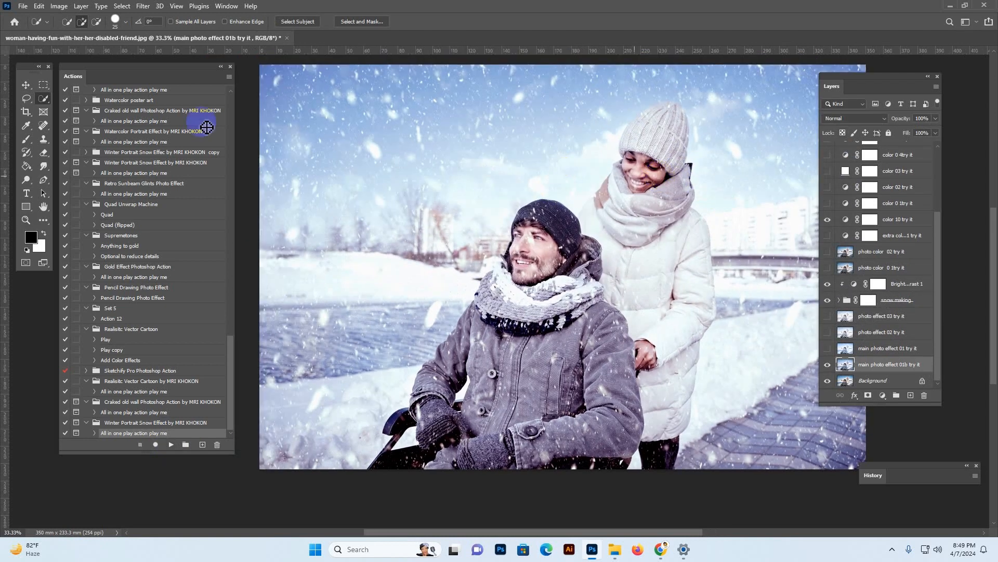
- Switch to the Move tool, and widen and reposition the layers list so the full layer names are readable
{"action": "left_click", "coordinate": [26, 84]}
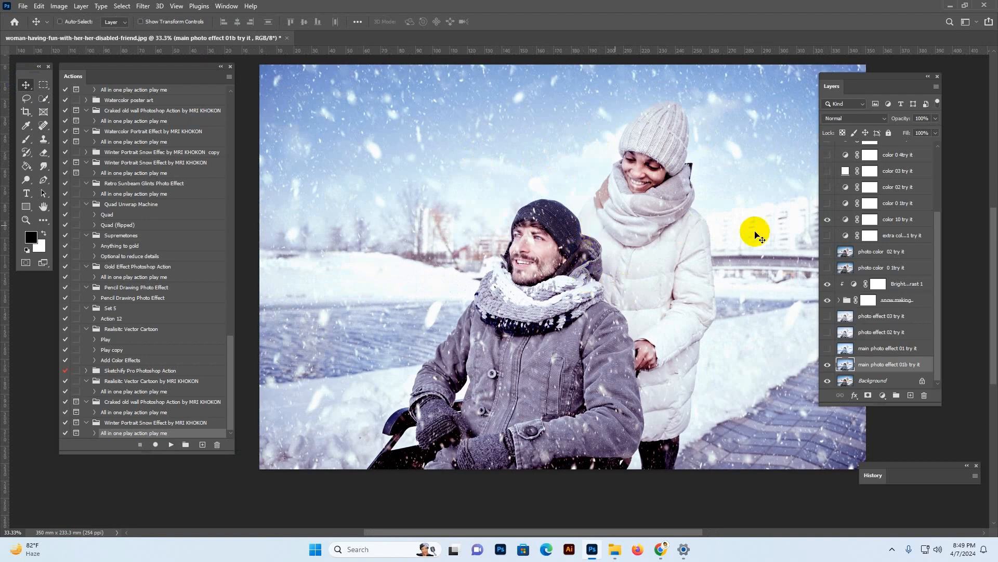
{"action": "left_click_drag", "start_coordinate": [822, 403], "coordinate": [800, 411]}
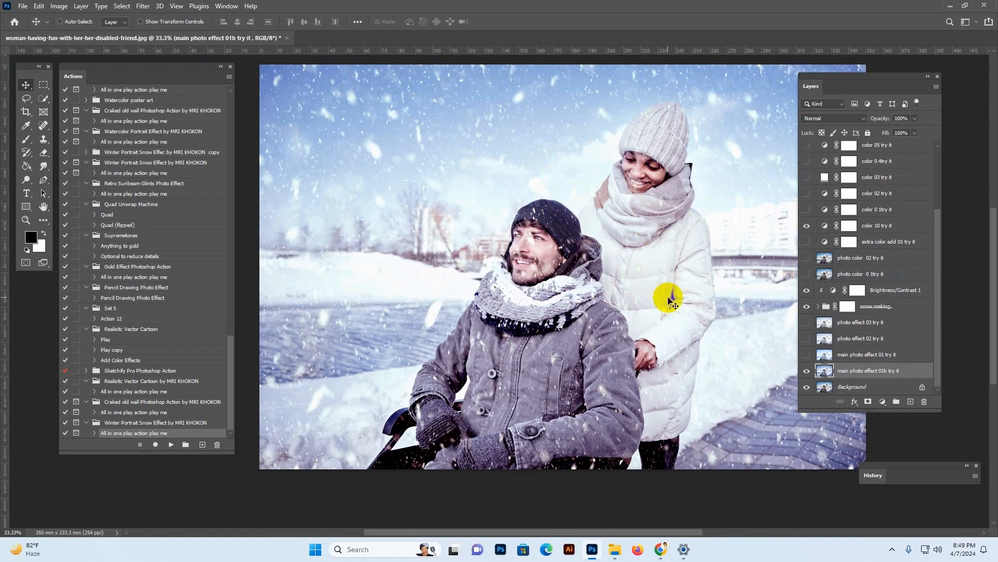
{"action": "left_click", "coordinate": [906, 355]}
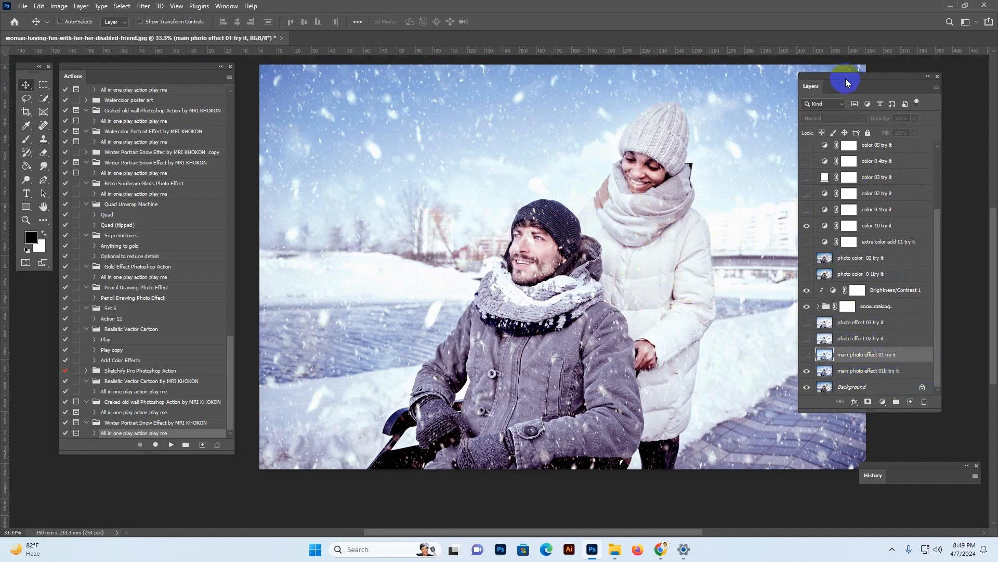
{"action": "left_click_drag", "start_coordinate": [846, 83], "coordinate": [859, 79]}
- Toggle the visibility of the "main photo effect 01 try it" layer several times to compare the image with and without it, leaving it hidden
{"action": "left_click", "coordinate": [822, 351]}
{"action": "left_click", "coordinate": [821, 352]}
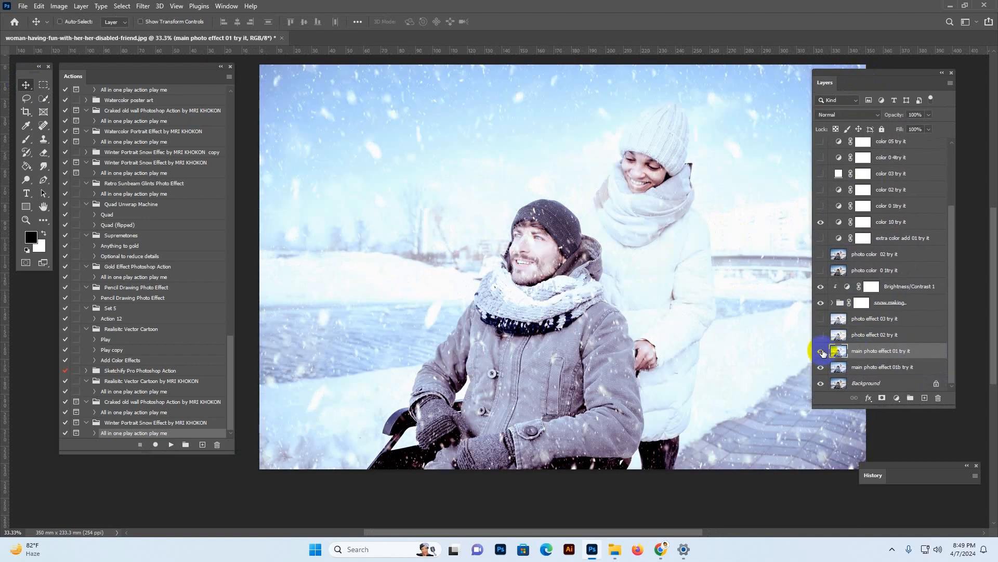
{"action": "left_click", "coordinate": [821, 352]}
{"action": "left_click", "coordinate": [822, 351]}
{"action": "left_click", "coordinate": [821, 352]}
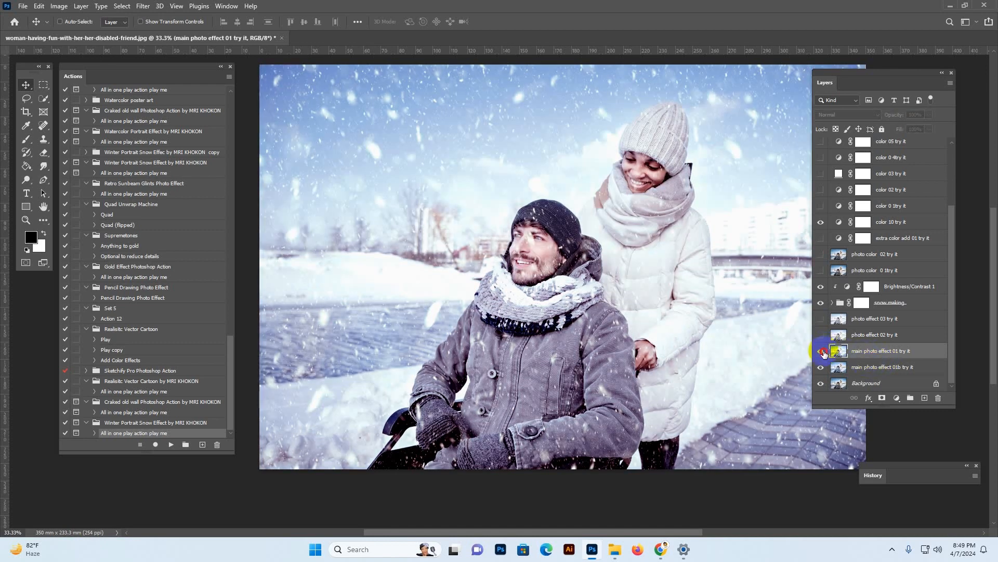
{"action": "left_click", "coordinate": [822, 353]}
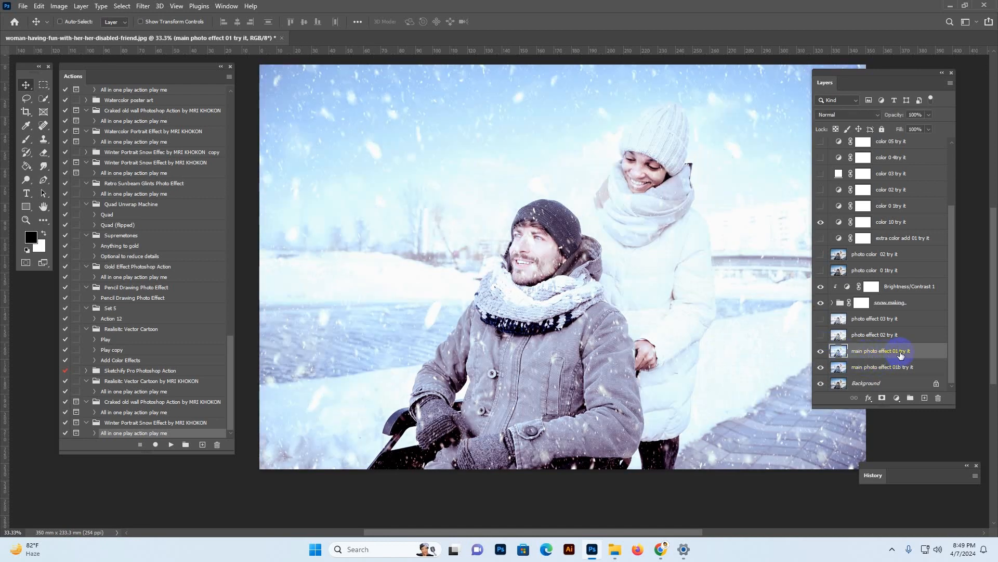
{"action": "left_click", "coordinate": [822, 353]}
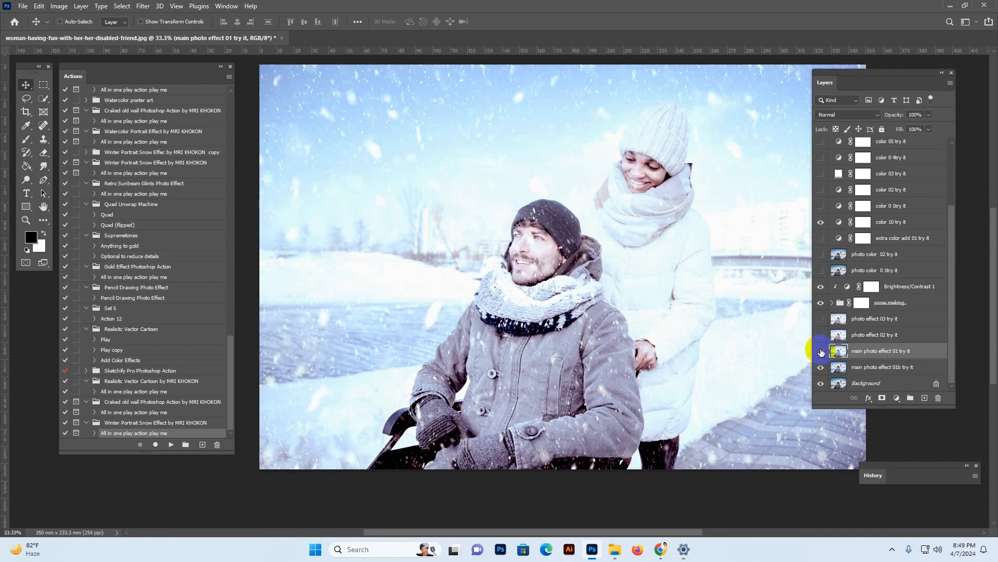
- Select the "photo effect 03 try it" layer and make it visible
{"action": "left_click", "coordinate": [838, 332]}
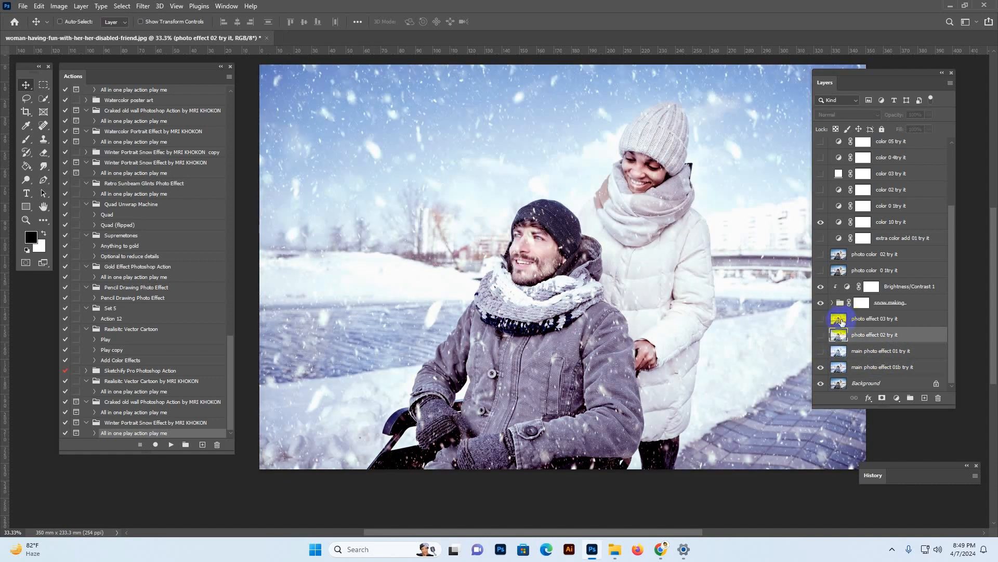
{"action": "left_click", "coordinate": [841, 319]}
{"action": "left_click", "coordinate": [819, 319]}
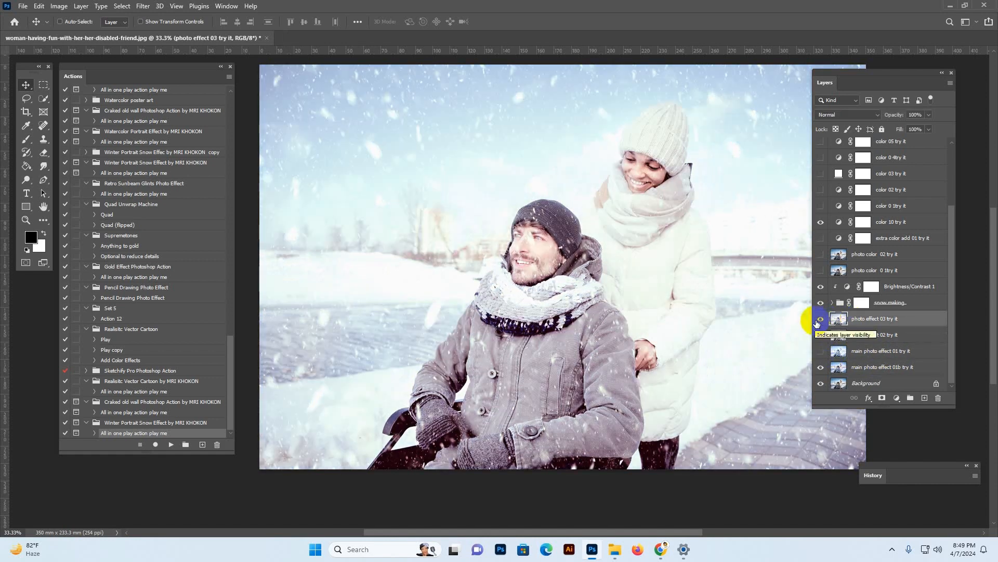
- Hide the "photo effect 03 try it" layer, then toggle the "snow making" group off and back on to compare the image
{"action": "left_click", "coordinate": [820, 318]}
{"action": "left_click", "coordinate": [838, 368]}
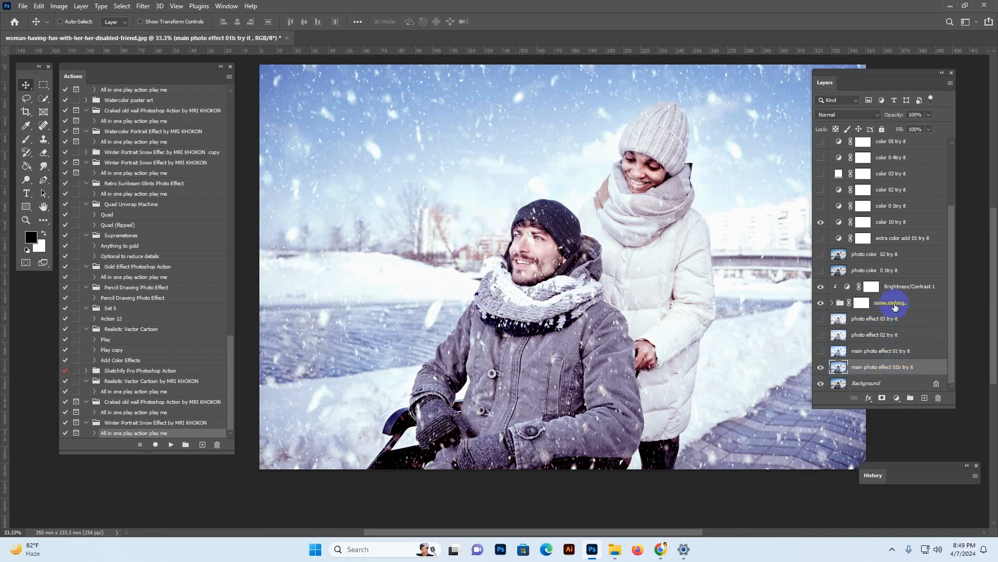
{"action": "left_click", "coordinate": [866, 303]}
{"action": "left_click", "coordinate": [820, 305]}
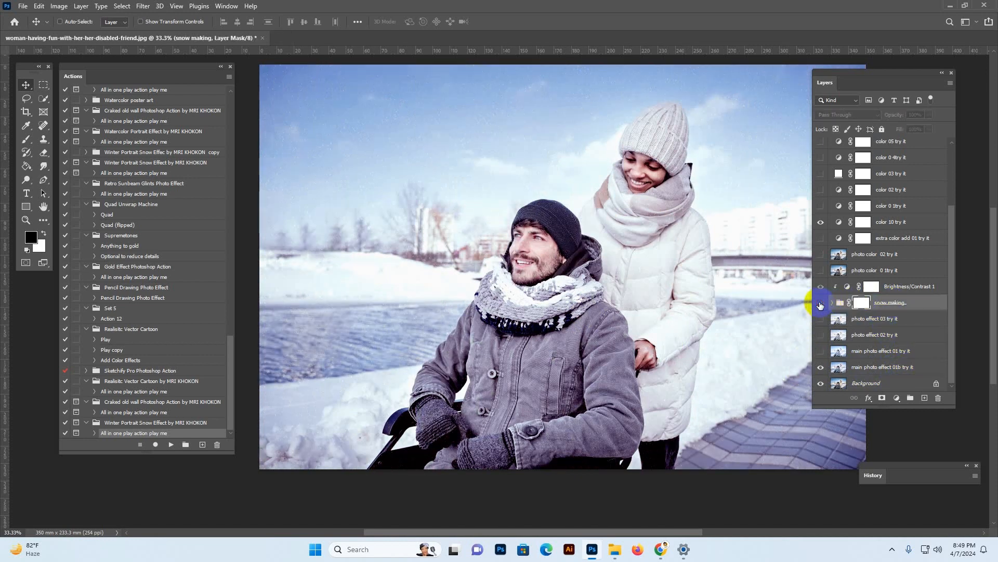
{"action": "left_click", "coordinate": [820, 305]}
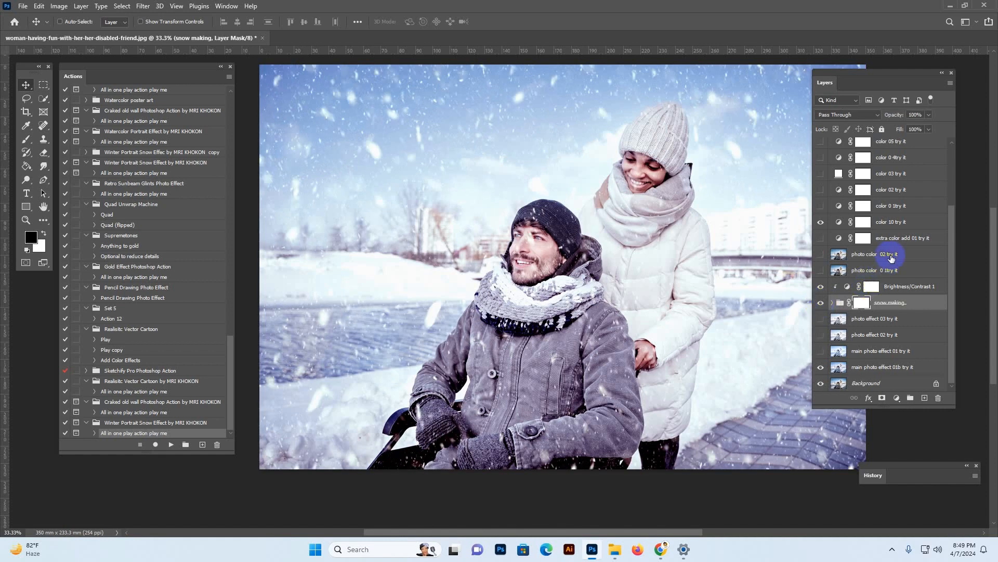
- Preview the "photo color 01 try it" and "photo color 02 try it" layers one at a time, leaving both hidden
{"action": "left_click", "coordinate": [866, 270]}
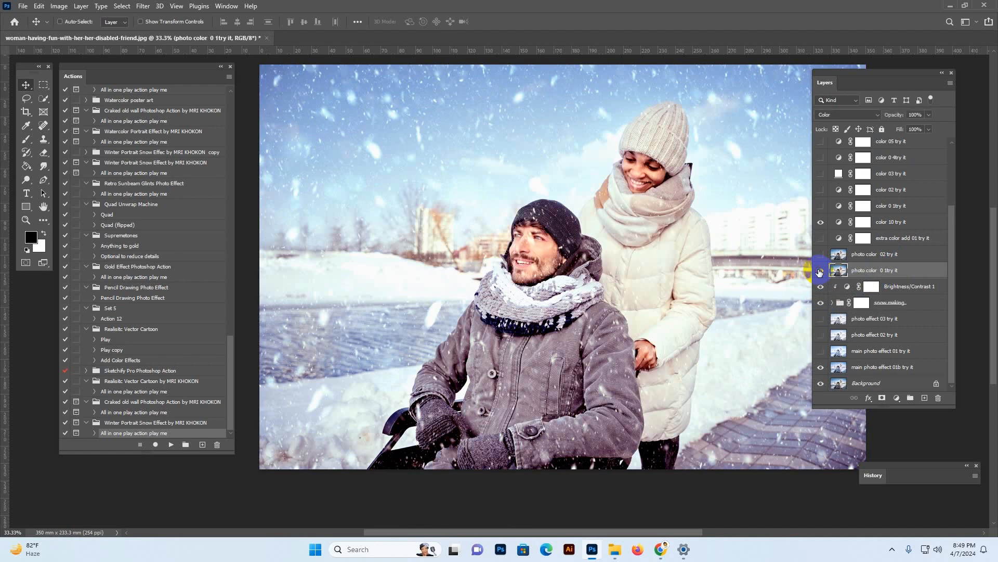
{"action": "left_click", "coordinate": [820, 273]}
{"action": "left_click", "coordinate": [853, 257]}
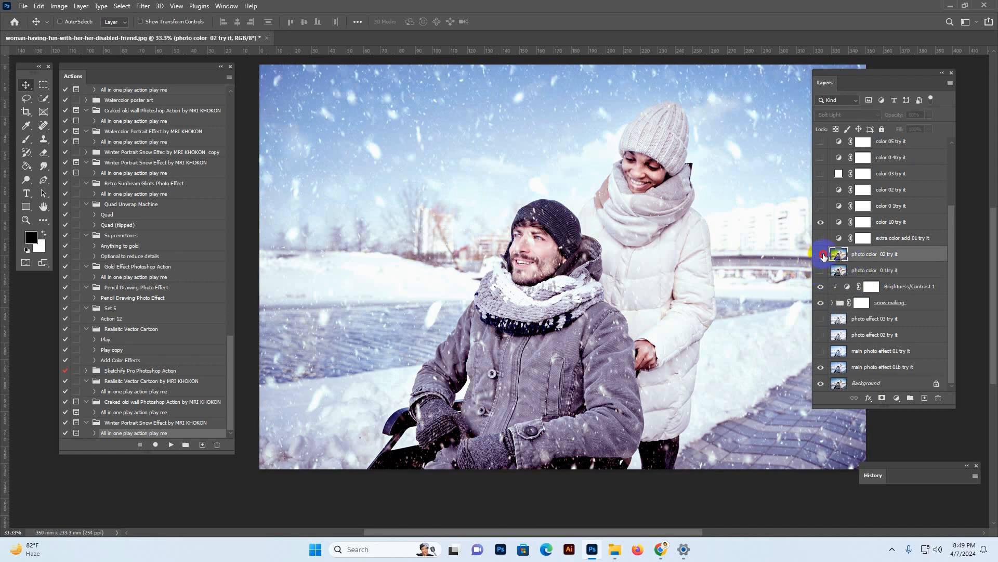
{"action": "left_click", "coordinate": [821, 254]}
{"action": "left_click", "coordinate": [821, 255]}
{"action": "left_click", "coordinate": [821, 254]}
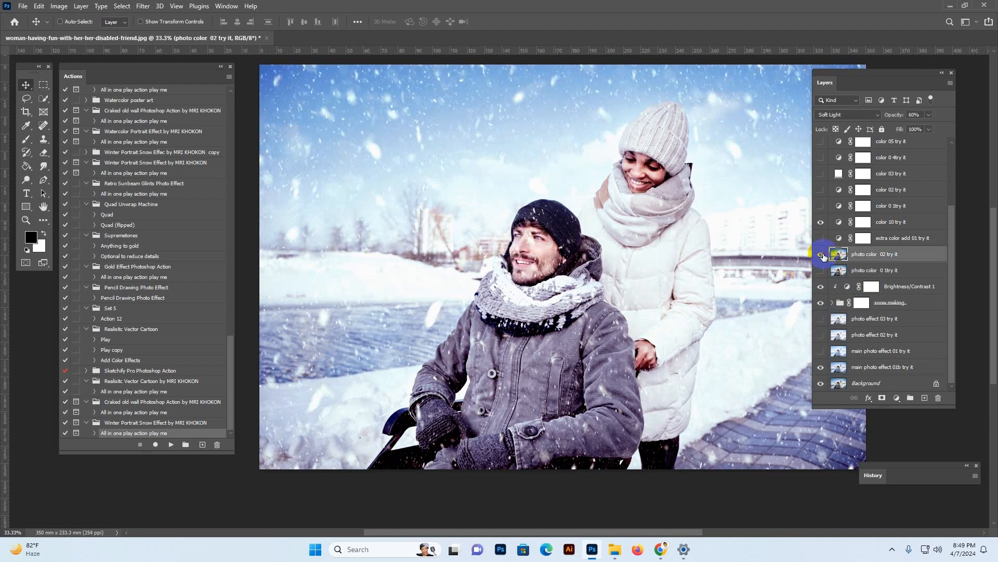
{"action": "left_click", "coordinate": [821, 255]}
- Select the "extra color add 01 try it" adjustment layer and toggle its visibility to compare, leaving it visible
{"action": "left_click", "coordinate": [907, 237]}
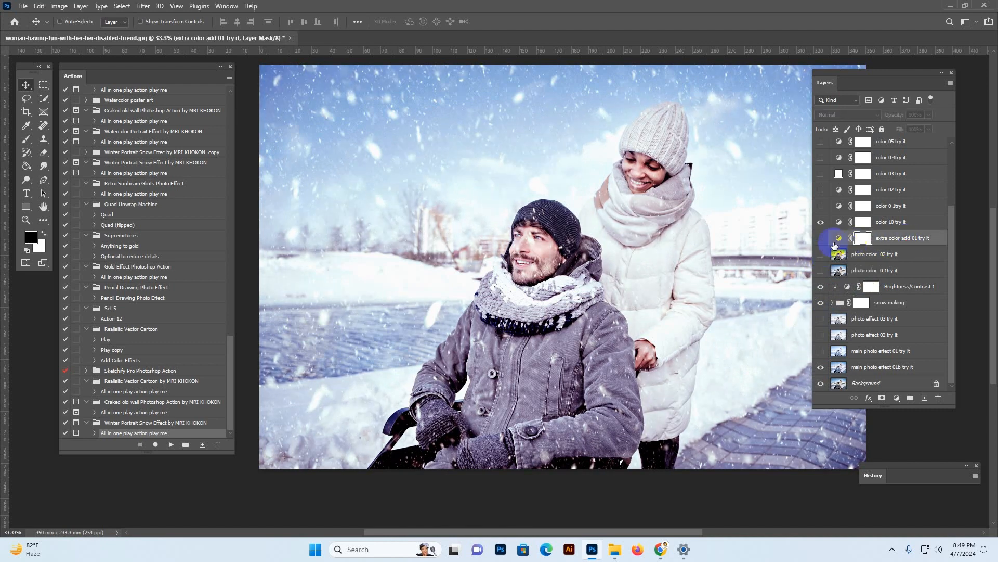
{"action": "left_click", "coordinate": [820, 238]}
{"action": "left_click", "coordinate": [820, 239]}
{"action": "left_click", "coordinate": [820, 239]}
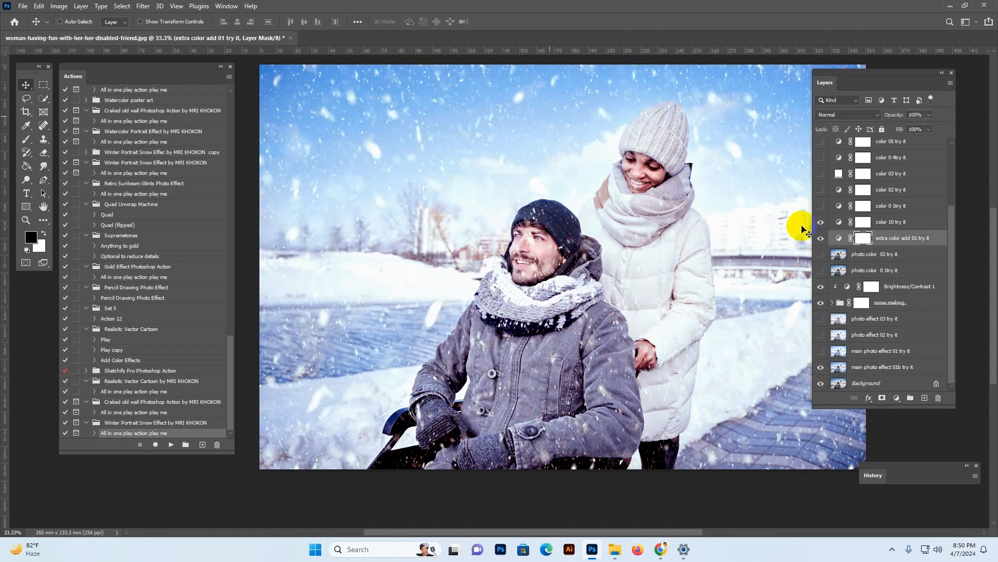
- Set the Saturation of the "extra color add 01 try it" Vibrance adjustment to +84, then hide the layer and close its properties
{"action": "double_click", "coordinate": [837, 238]}
{"action": "left_click_drag", "start_coordinate": [718, 327], "coordinate": [776, 335]}
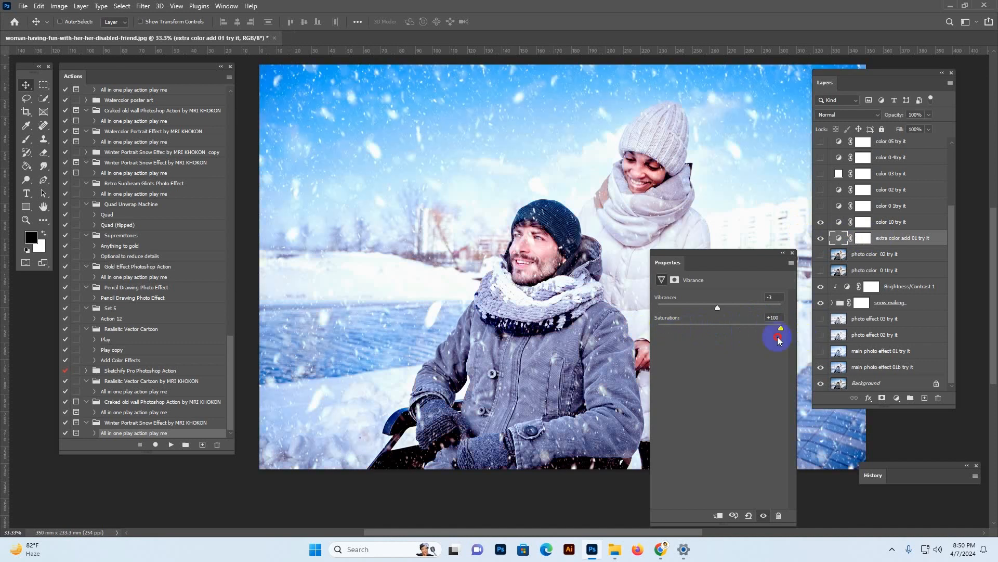
{"action": "left_click", "coordinate": [820, 239]}
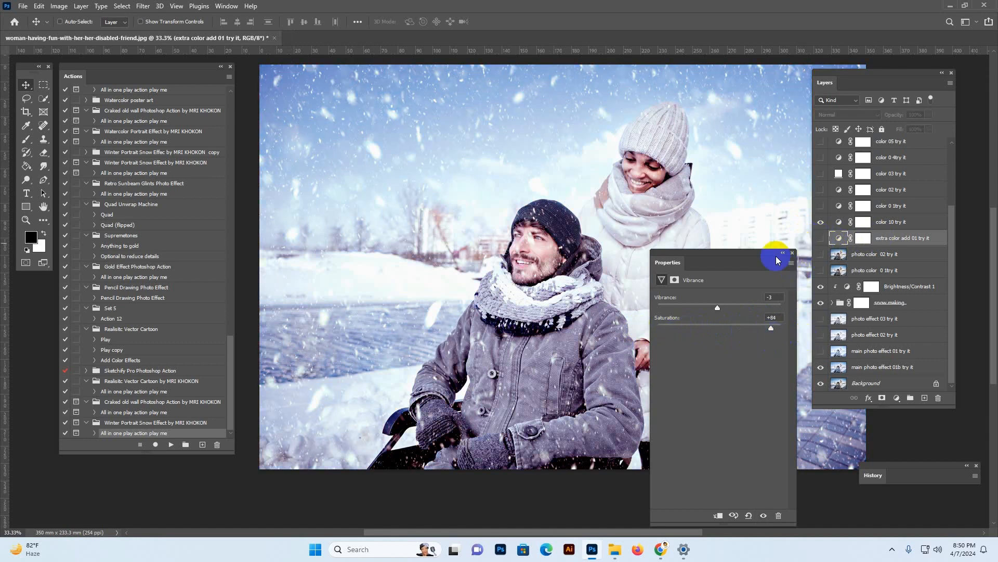
{"action": "left_click", "coordinate": [792, 253]}
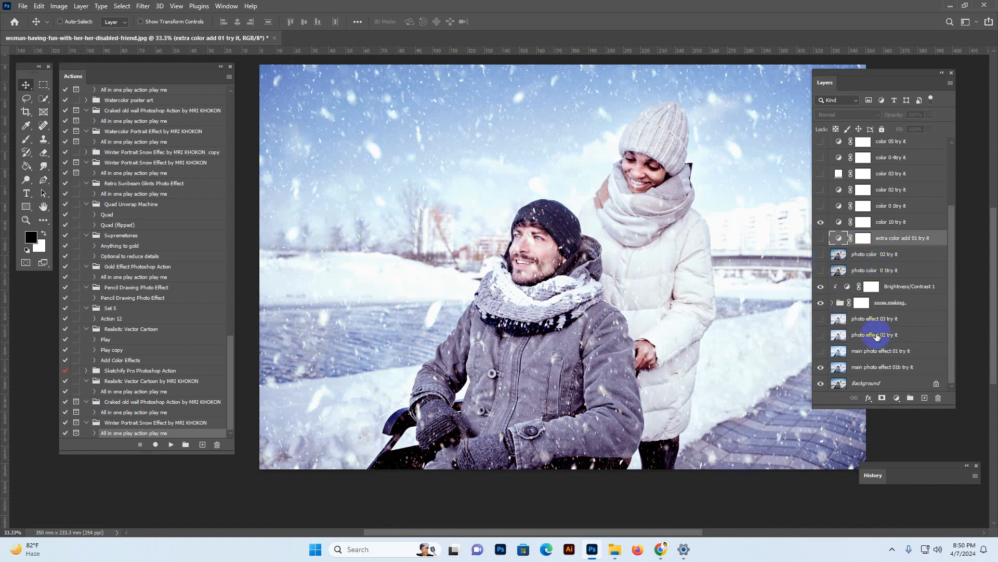
- Preview the "color 01", "color 02" and "color 03" try-it layers one at a time, leaving all three hidden
{"action": "left_click", "coordinate": [838, 206]}
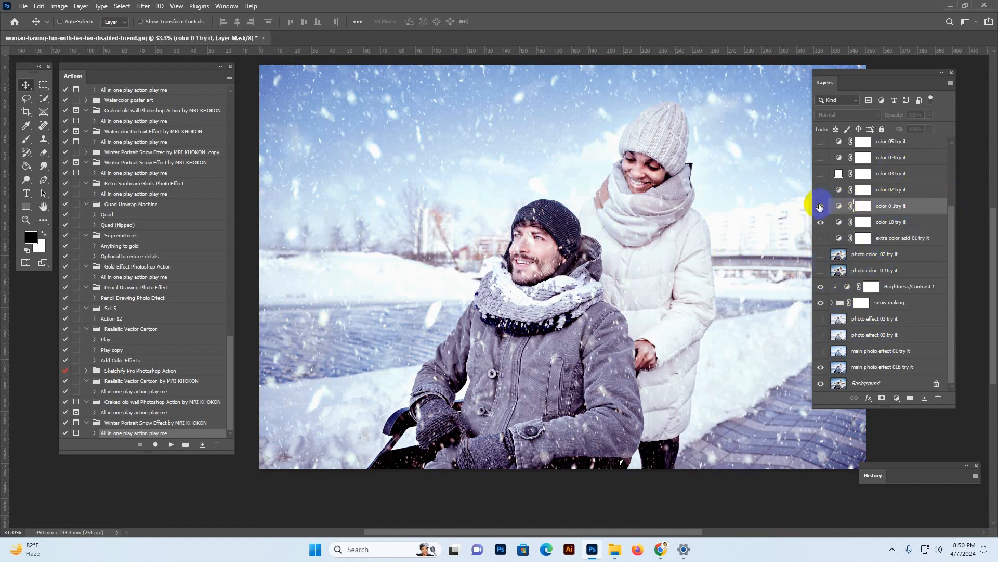
{"action": "left_click", "coordinate": [820, 206]}
{"action": "left_click", "coordinate": [819, 207]}
{"action": "left_click", "coordinate": [839, 191]}
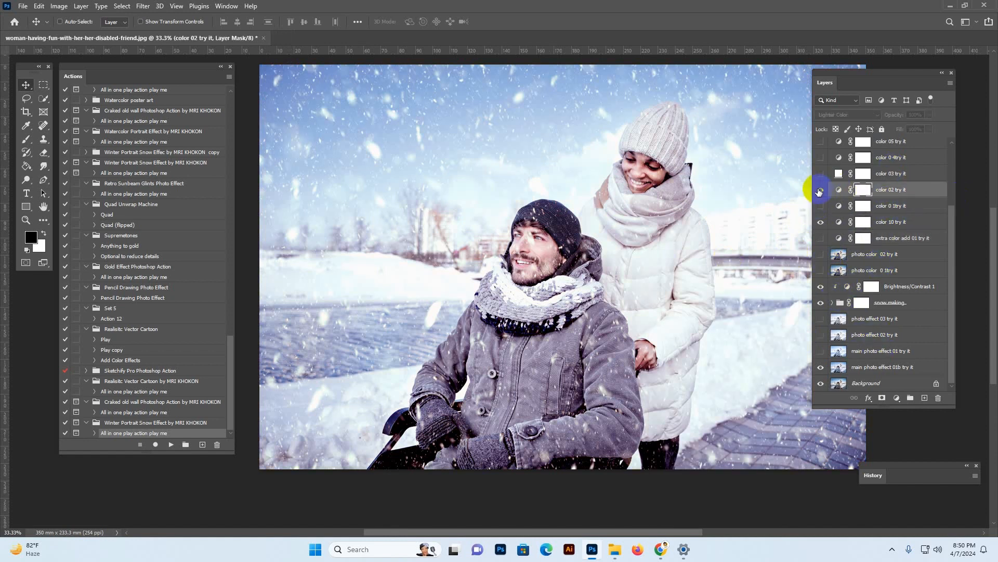
{"action": "left_click", "coordinate": [820, 190]}
{"action": "left_click", "coordinate": [820, 190]}
{"action": "left_click", "coordinate": [838, 175]}
{"action": "left_click", "coordinate": [820, 174]}
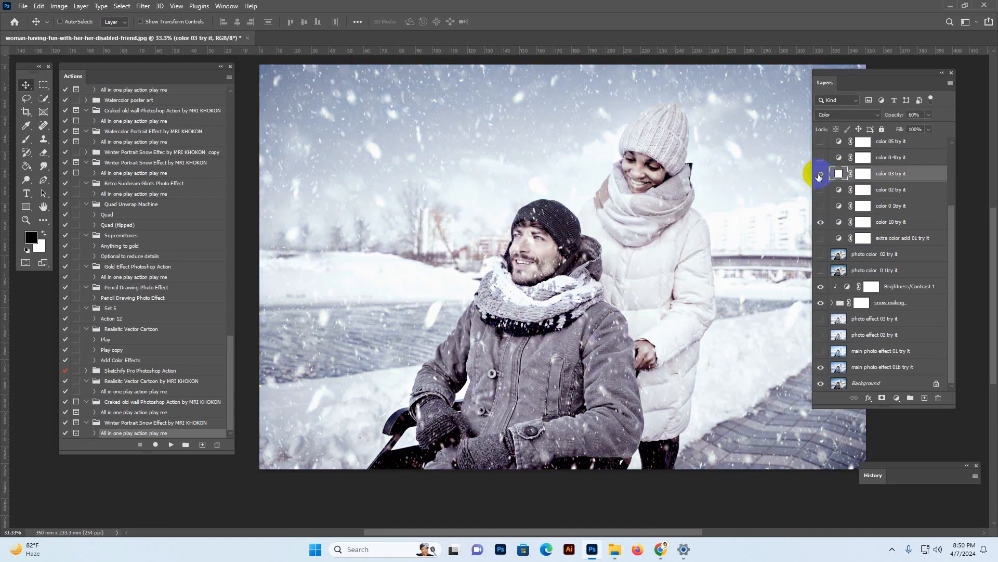
{"action": "scroll", "coordinate": [842, 208], "scroll_direction": "up", "scroll_amount": 2}
{"action": "scroll", "coordinate": [866, 240], "scroll_direction": "up", "scroll_amount": 1}
{"action": "left_click", "coordinate": [821, 253]}
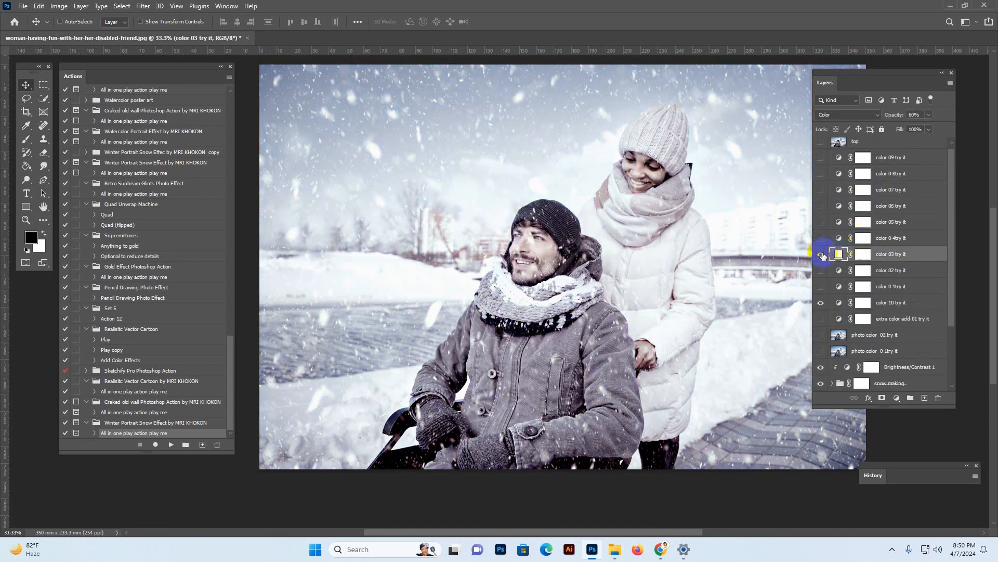
- Preview the try-it layers "color 04" to "color 07" and "color 09" in turn, leaving each one hidden
{"action": "left_click", "coordinate": [838, 239]}
{"action": "left_click", "coordinate": [820, 238]}
{"action": "left_click", "coordinate": [821, 238]}
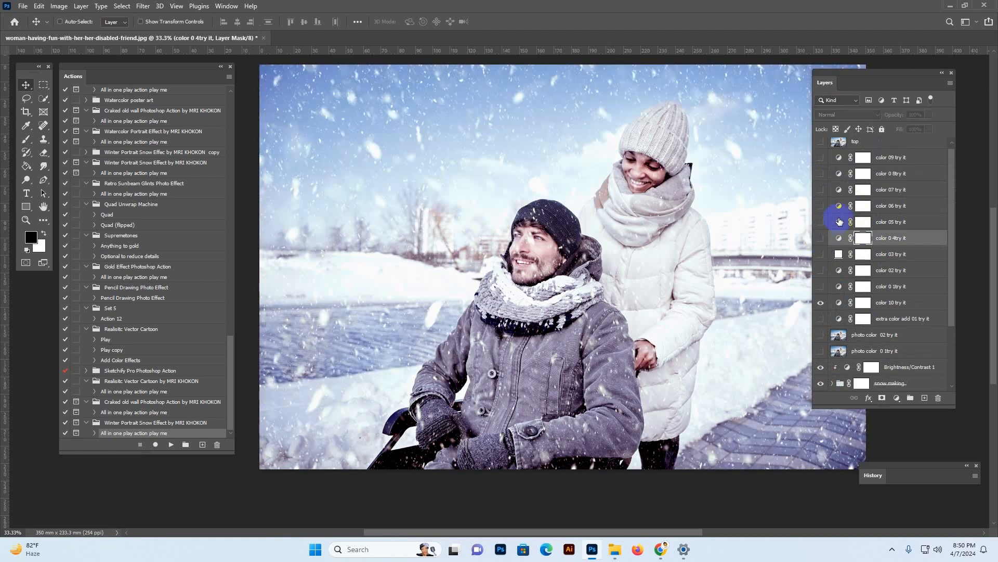
{"action": "left_click", "coordinate": [838, 221]}
{"action": "left_click", "coordinate": [821, 222]}
{"action": "left_click", "coordinate": [821, 221]}
{"action": "left_click", "coordinate": [838, 206]}
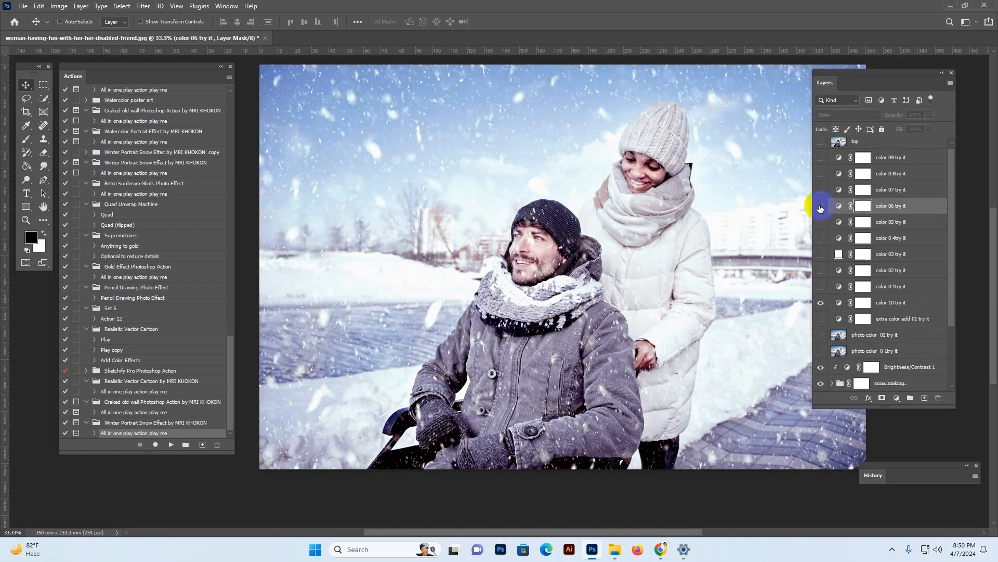
{"action": "left_click", "coordinate": [838, 190]}
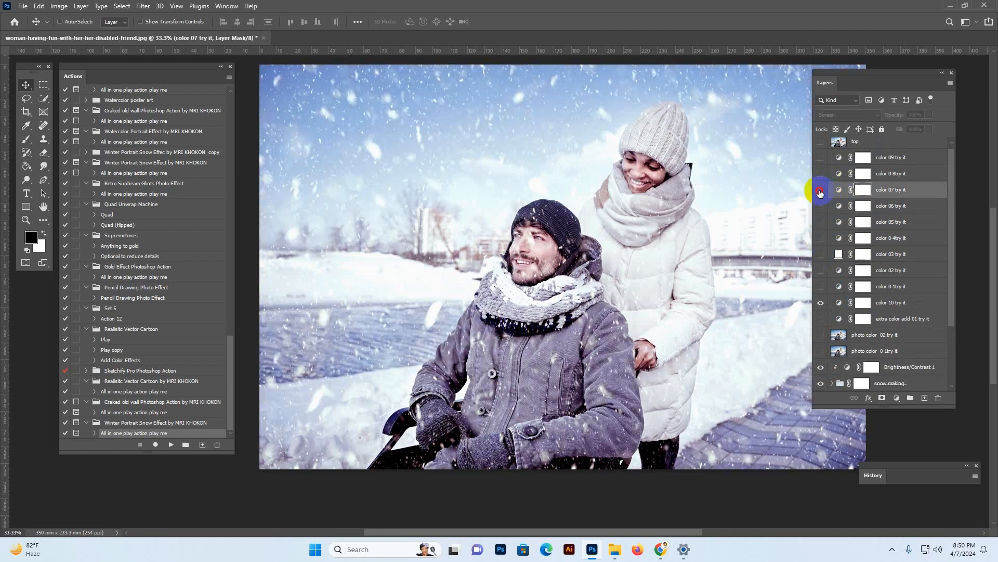
{"action": "left_click", "coordinate": [821, 190]}
{"action": "left_click", "coordinate": [822, 189]}
{"action": "left_click", "coordinate": [834, 159]}
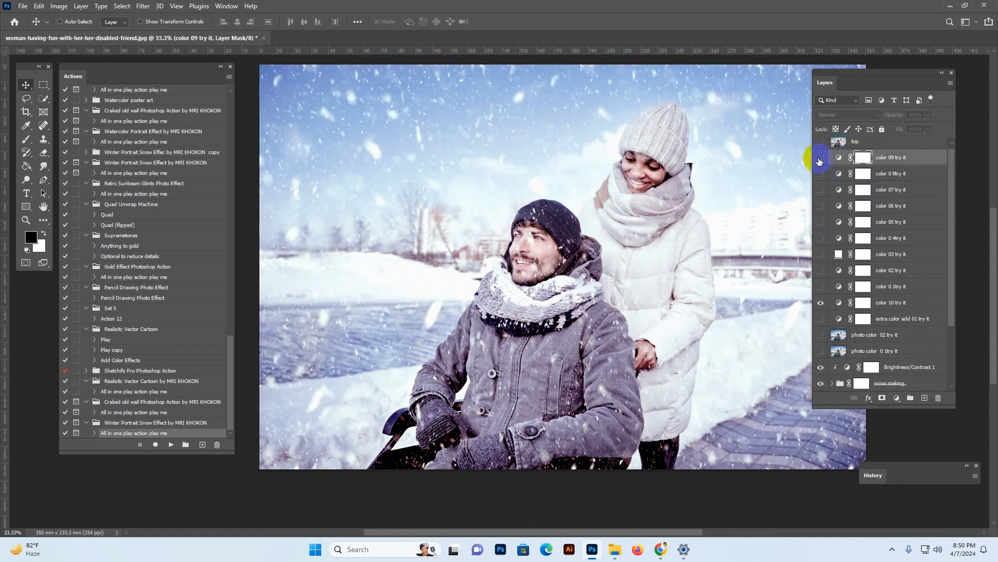
{"action": "left_click", "coordinate": [820, 157]}
{"action": "left_click", "coordinate": [821, 157]}
- Target the layer mask of the "snow making" group and activate the Brush tool with a soft round 175 px brush
{"action": "scroll", "coordinate": [887, 278], "scroll_direction": "down", "scroll_amount": 1}
{"action": "scroll", "coordinate": [886, 279], "scroll_direction": "down", "scroll_amount": 1}
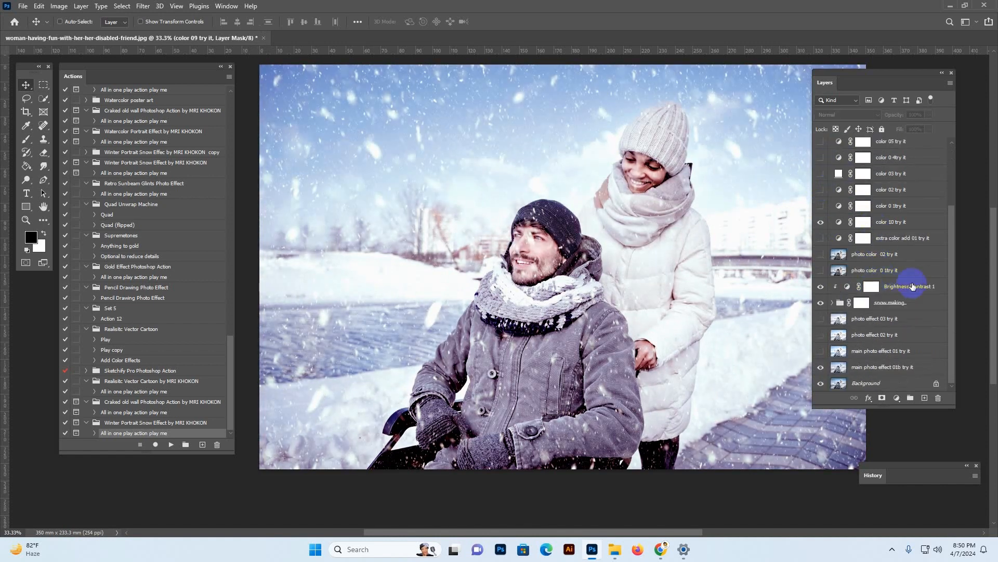
{"action": "left_click", "coordinate": [908, 305]}
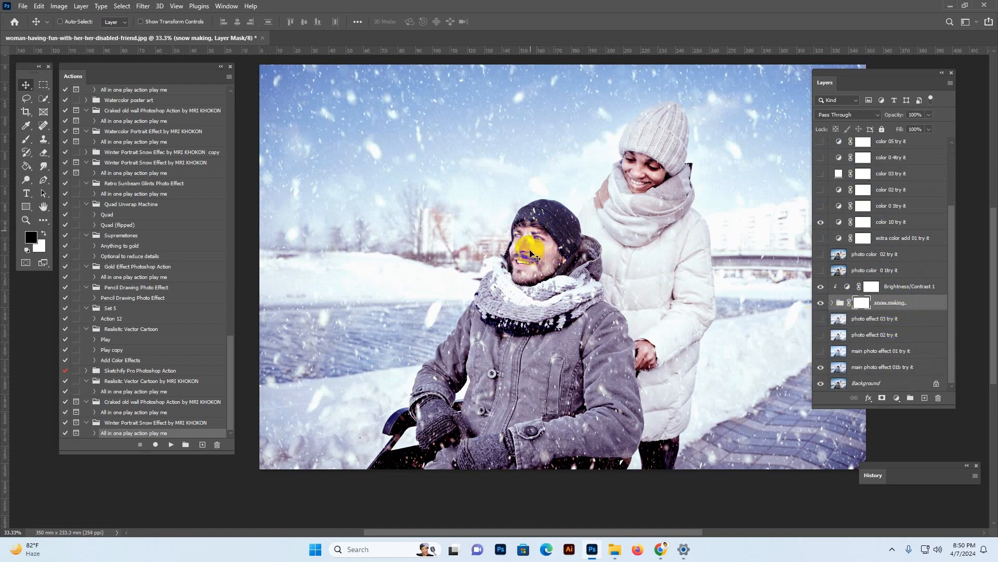
{"action": "left_click", "coordinate": [863, 305]}
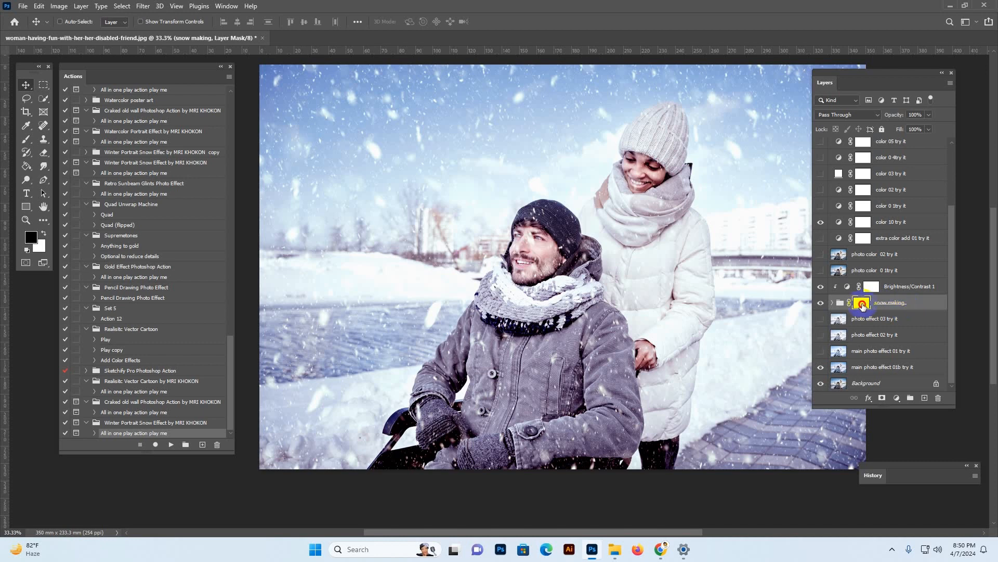
{"action": "left_click", "coordinate": [26, 139]}
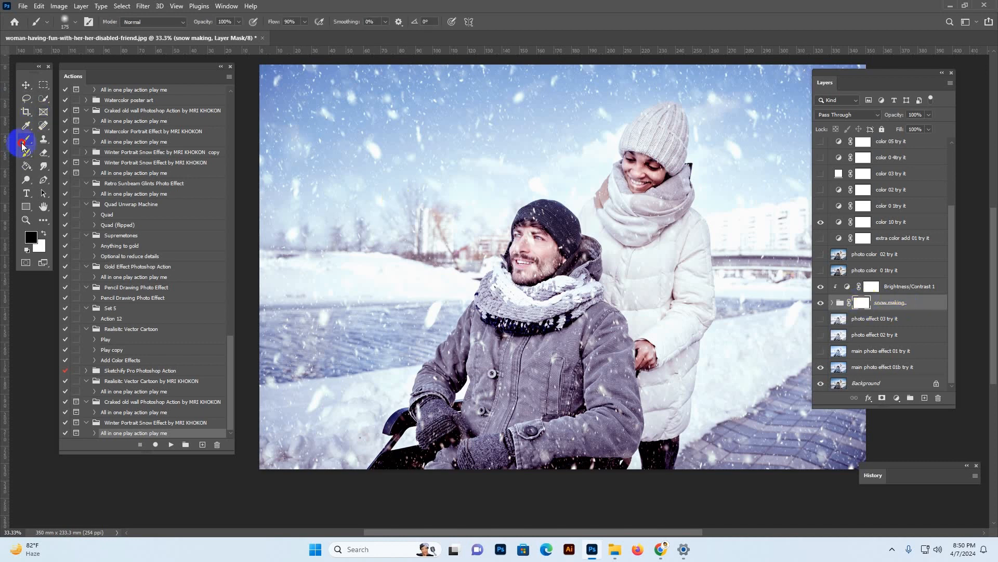
{"action": "left_click", "coordinate": [71, 20]}
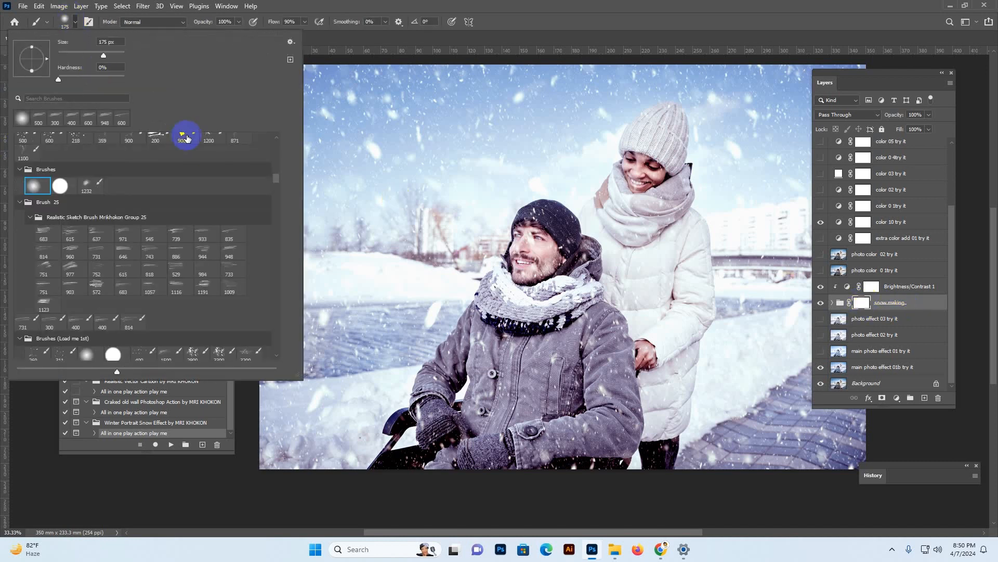
{"action": "left_click", "coordinate": [38, 186]}
{"action": "mouse_move", "coordinate": [280, 169]}
{"action": "left_mouse_down"}
{"action": "mouse_move", "coordinate": [276, 143]}
{"action": "mouse_move", "coordinate": [279, 157]}
{"action": "mouse_move", "coordinate": [236, 171]}
{"action": "mouse_move", "coordinate": [279, 171]}
{"action": "mouse_move", "coordinate": [272, 138]}
{"action": "left_mouse_up"}
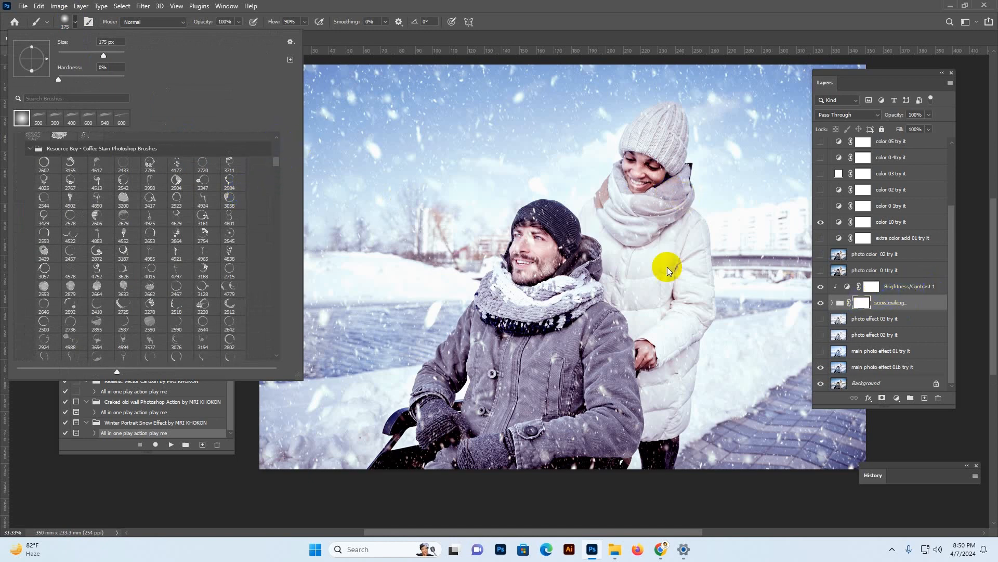
{"action": "scroll", "coordinate": [544, 251], "scroll_direction": "up", "scroll_amount": 1}
{"action": "scroll", "coordinate": [279, 161], "scroll_direction": "up", "scroll_amount": 1}
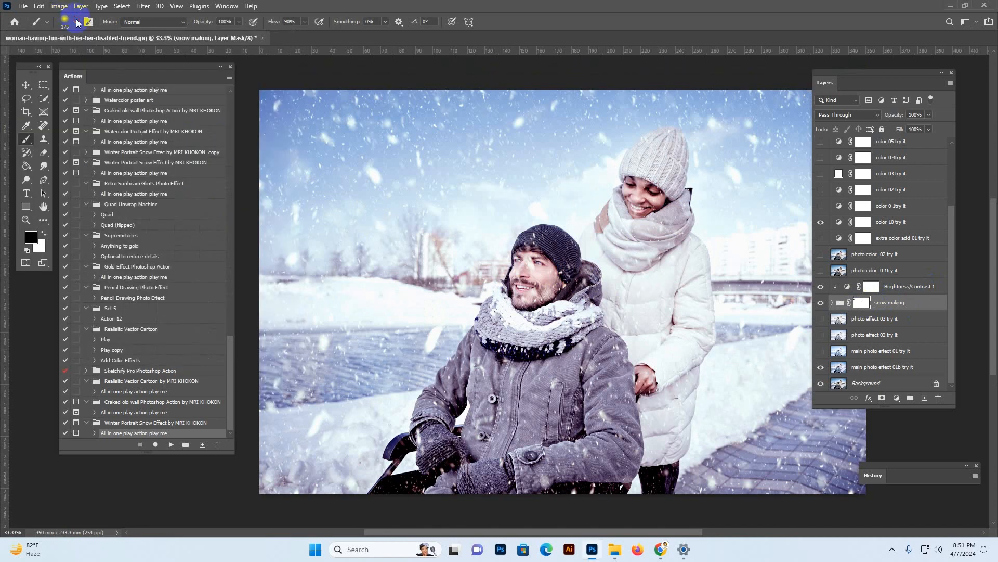
- Choose the soft round brush from the photoshop-brush-pack group, at 175 px size and 0% hardness
{"action": "left_click", "coordinate": [74, 22]}
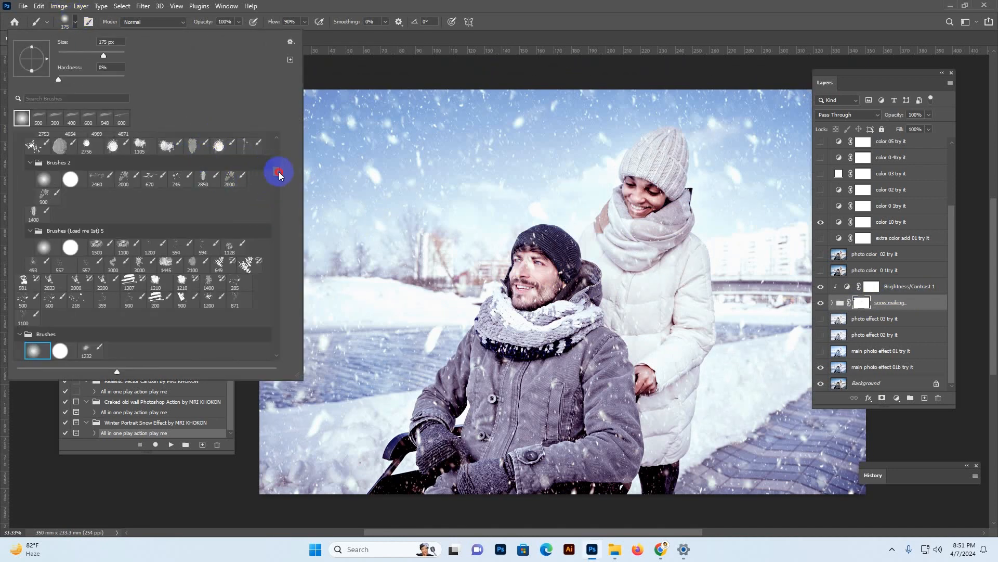
{"action": "left_click_drag", "start_coordinate": [279, 172], "coordinate": [280, 137]}
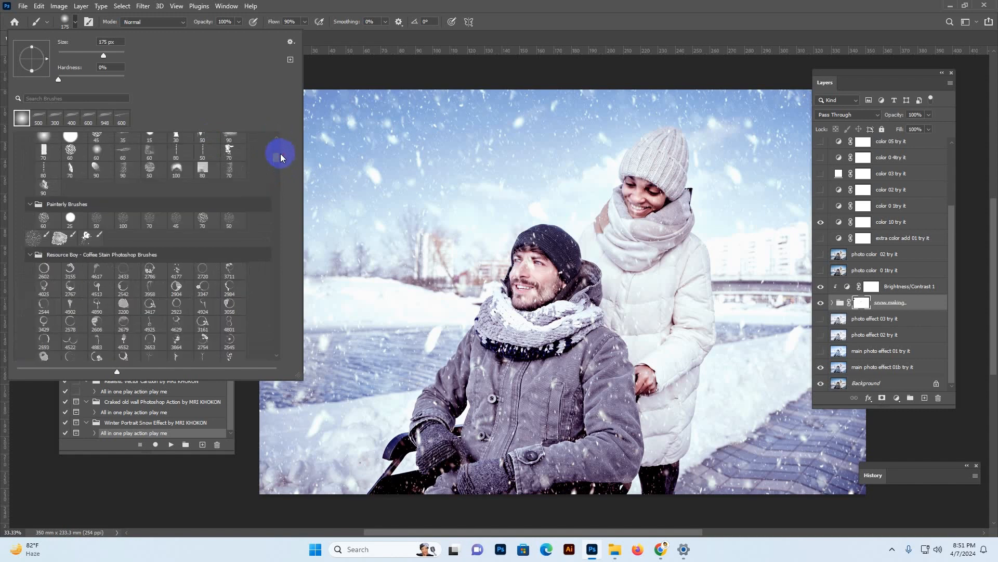
{"action": "scroll", "coordinate": [186, 183], "scroll_direction": "up", "scroll_amount": 5}
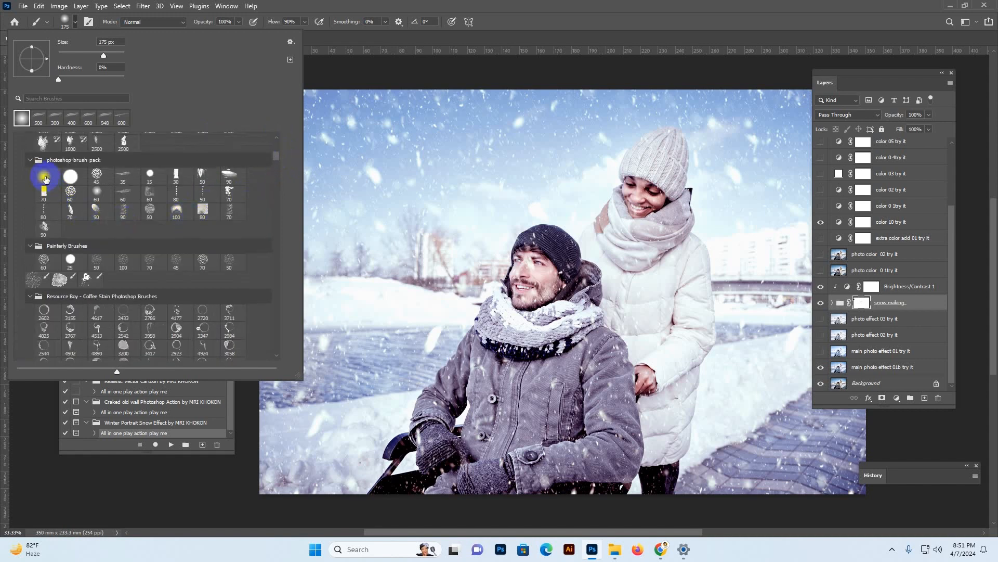
{"action": "scroll", "coordinate": [45, 178], "scroll_direction": "up", "scroll_amount": 2}
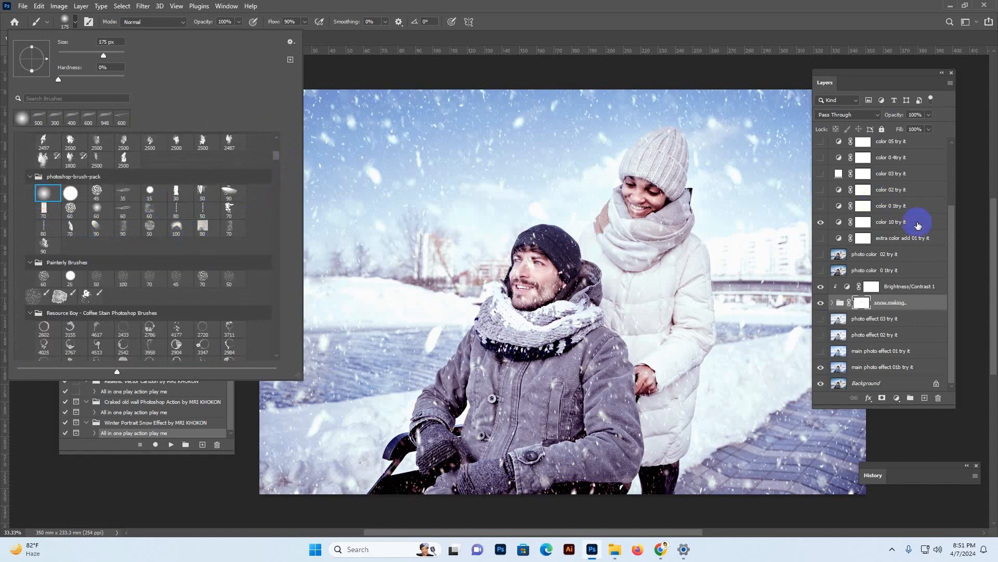
- Confirm black (000000) as foreground color and paint on the "snow making" group's mask to remove the snow from the man's face
{"action": "left_click", "coordinate": [862, 301]}
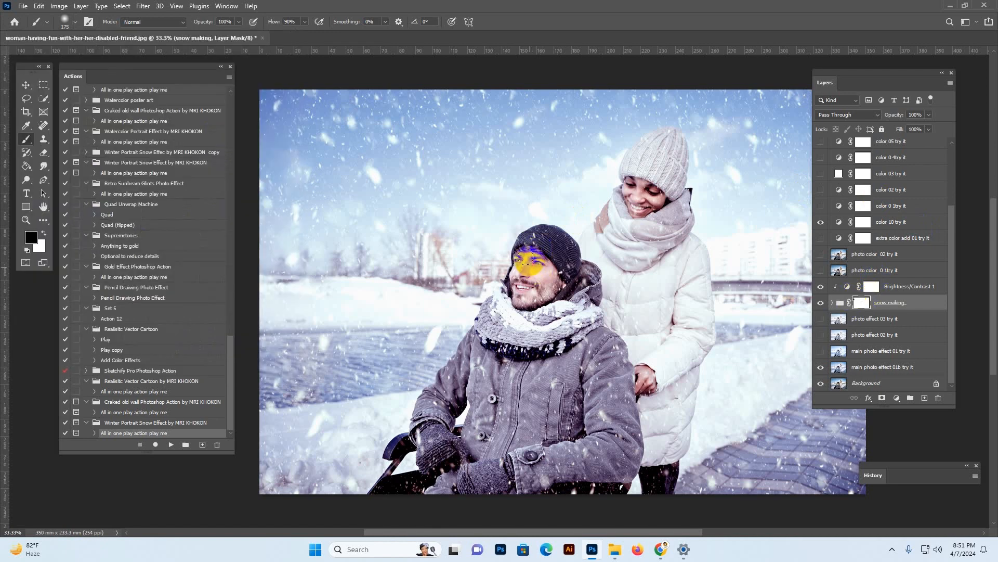
{"action": "left_click", "coordinate": [28, 237]}
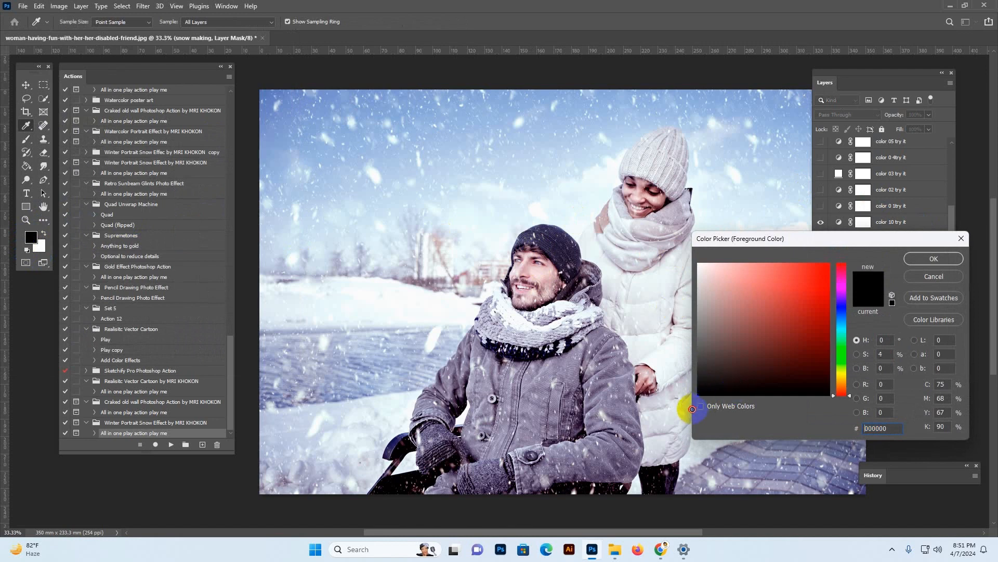
{"action": "left_click", "coordinate": [934, 260]}
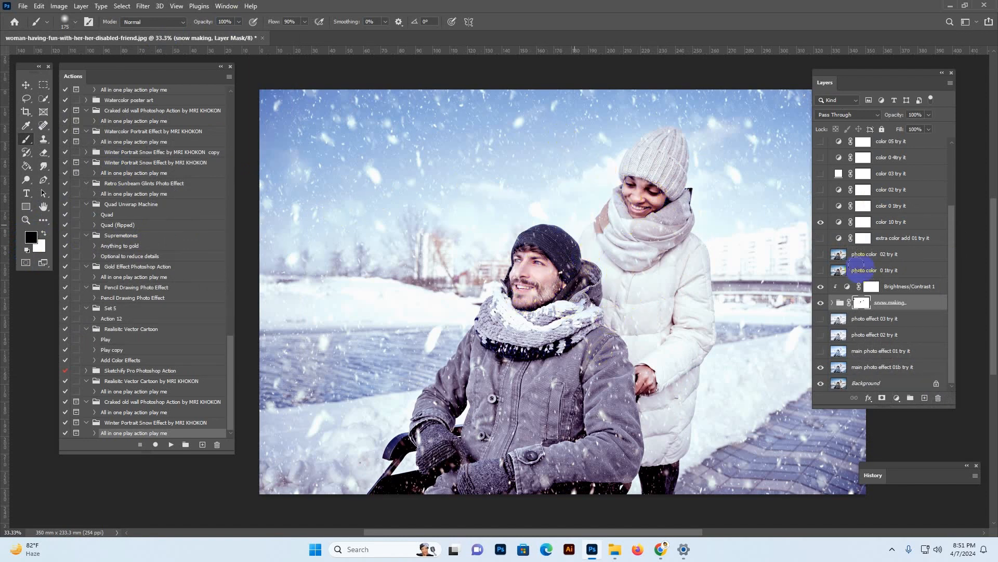
- Expand the "snow making" group and select its "snow 05" layer
{"action": "left_click", "coordinate": [835, 305]}
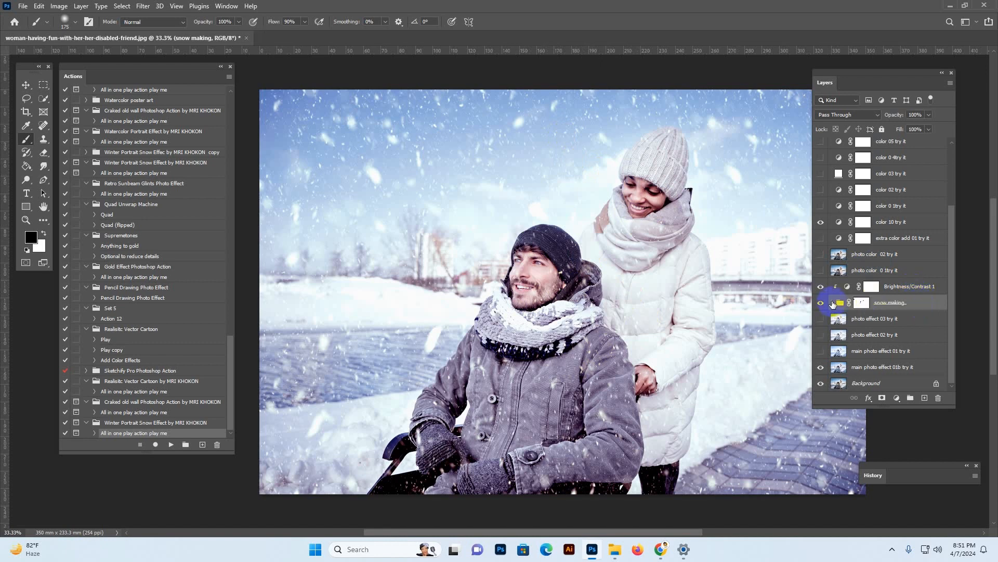
{"action": "left_click", "coordinate": [832, 303]}
{"action": "left_click", "coordinate": [914, 323]}
{"action": "scroll", "coordinate": [909, 322], "scroll_direction": "down", "scroll_amount": 3}
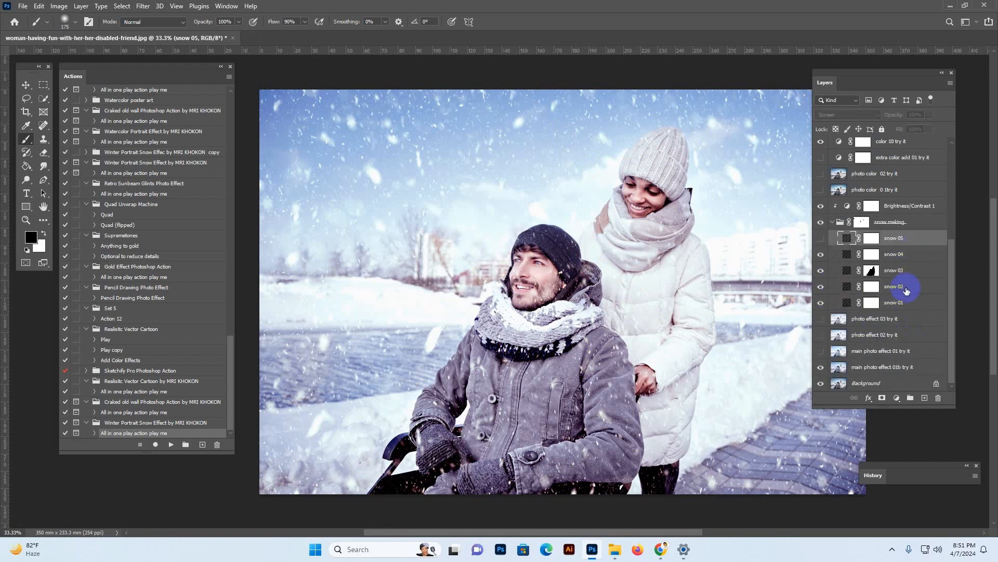
- Select the "snow 01" layer, activate the Move tool and toggle the layer's visibility to check its snow
{"action": "left_click", "coordinate": [904, 302]}
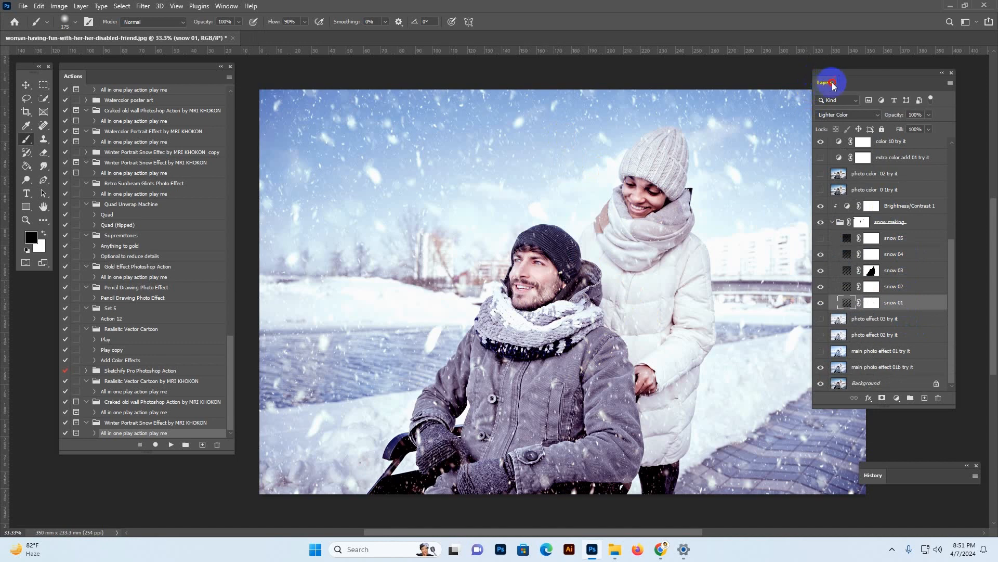
{"action": "left_click_drag", "start_coordinate": [833, 84], "coordinate": [845, 85]}
{"action": "left_click", "coordinate": [26, 85]}
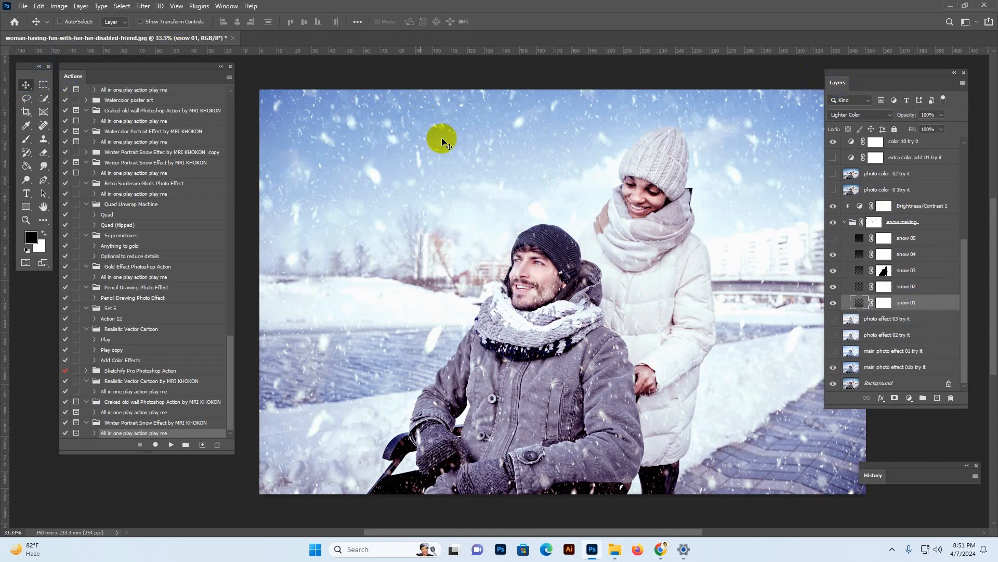
{"action": "left_click", "coordinate": [833, 302]}
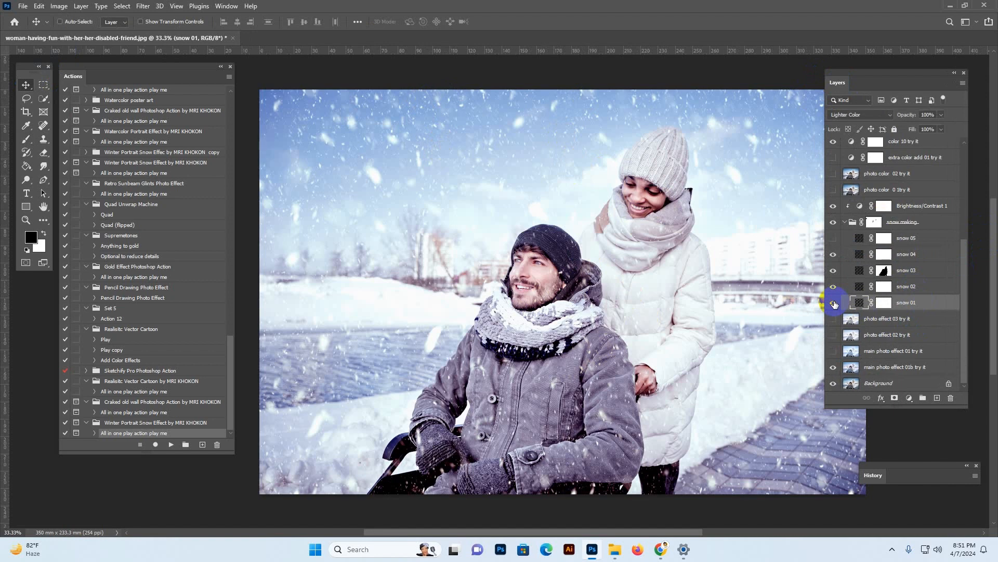
{"action": "left_click", "coordinate": [834, 304]}
- Set the pattern scale of the "snow 01" fill layer to 120%
{"action": "left_click", "coordinate": [853, 308]}
{"action": "double_click", "coordinate": [860, 305]}
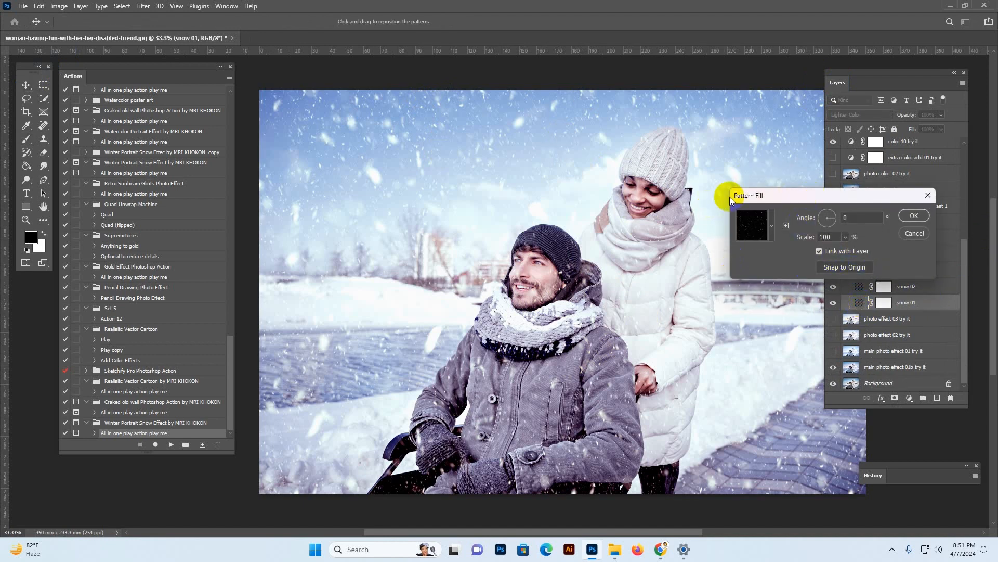
{"action": "left_click", "coordinate": [805, 238]}
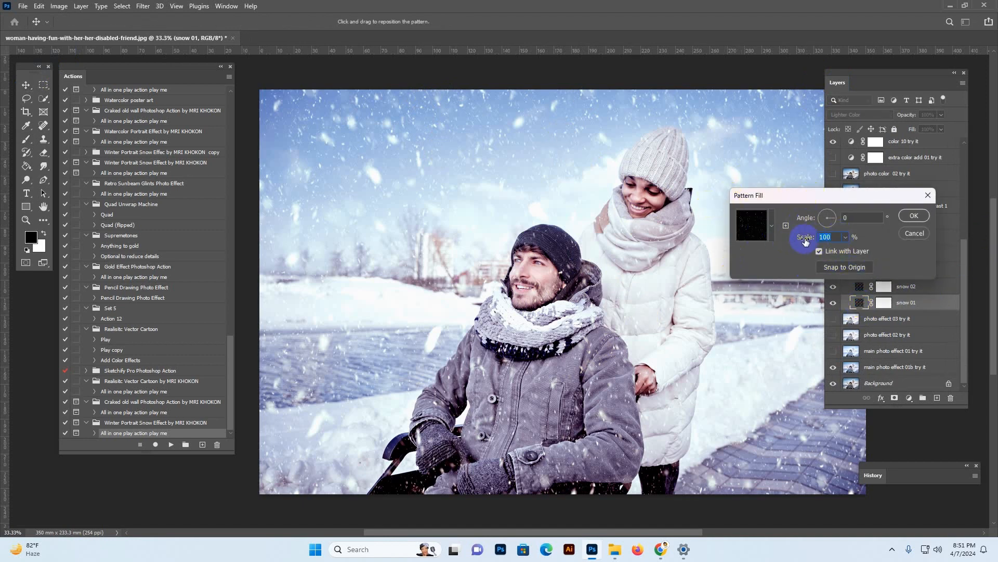
{"action": "type", "text": "1"}
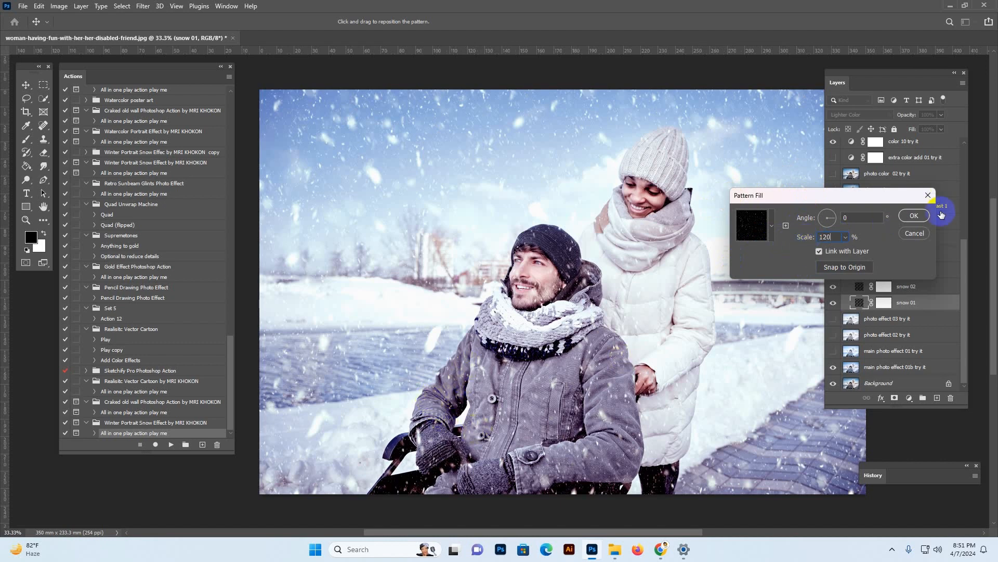
{"action": "left_click", "coordinate": [922, 217]}
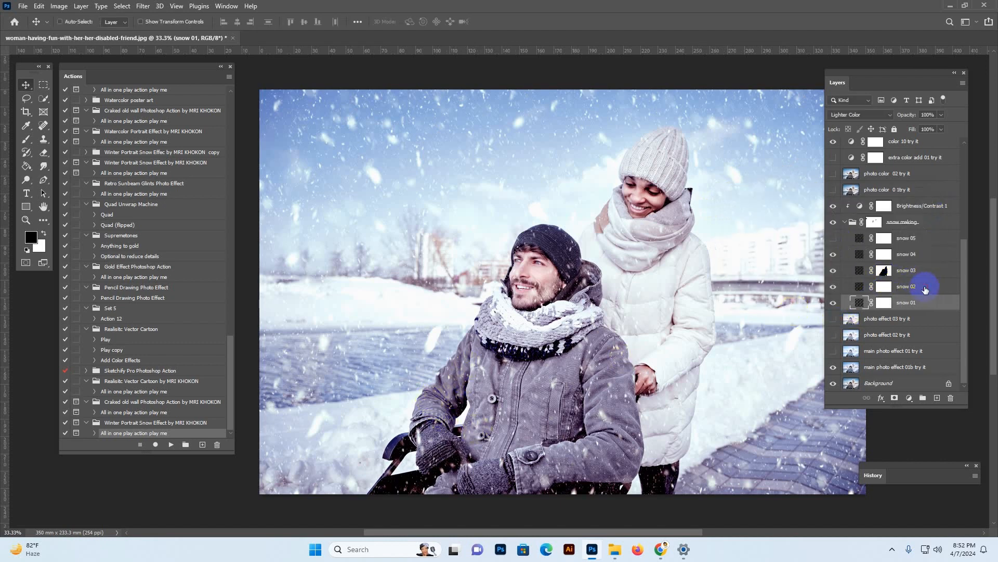
- Select the "snow 02" layer and toggle its visibility to compare the photo with and without it
{"action": "left_click", "coordinate": [886, 286]}
{"action": "left_click", "coordinate": [833, 287]}
{"action": "left_click", "coordinate": [834, 287]}
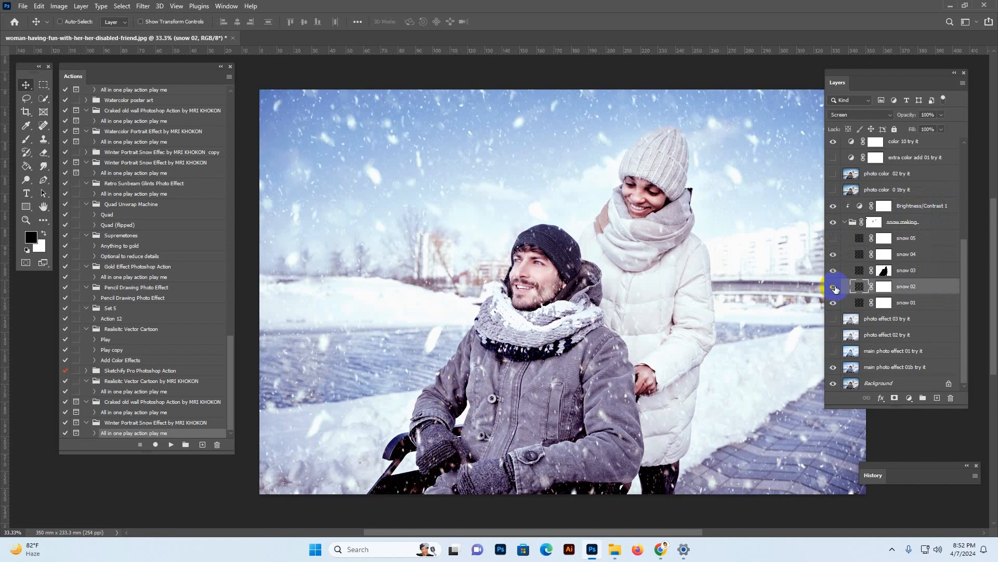
{"action": "left_click", "coordinate": [835, 288]}
{"action": "left_click", "coordinate": [835, 288]}
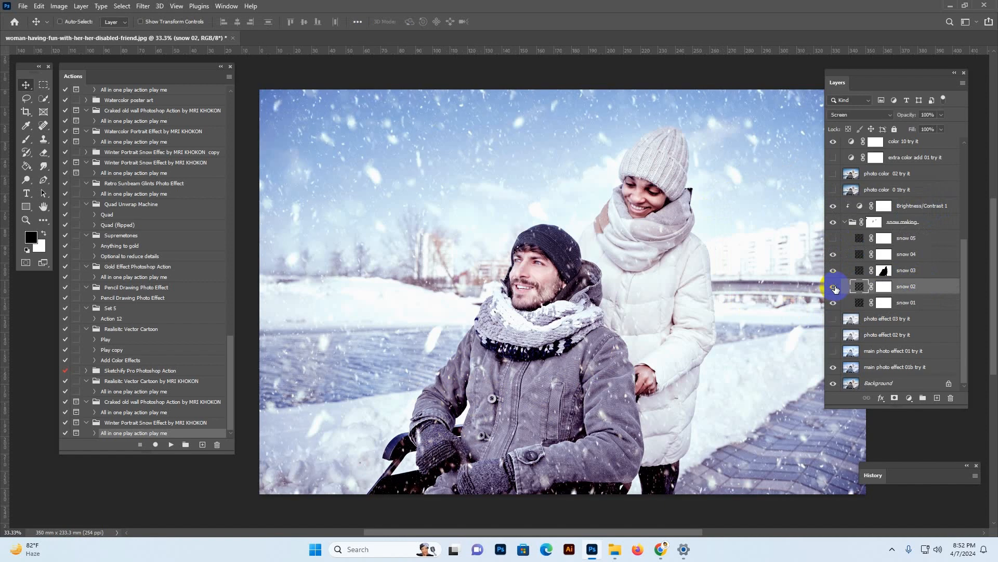
- Try a pattern scale of 80% on the "snow 02" fill layer and settle on 130%
{"action": "double_click", "coordinate": [859, 289]}
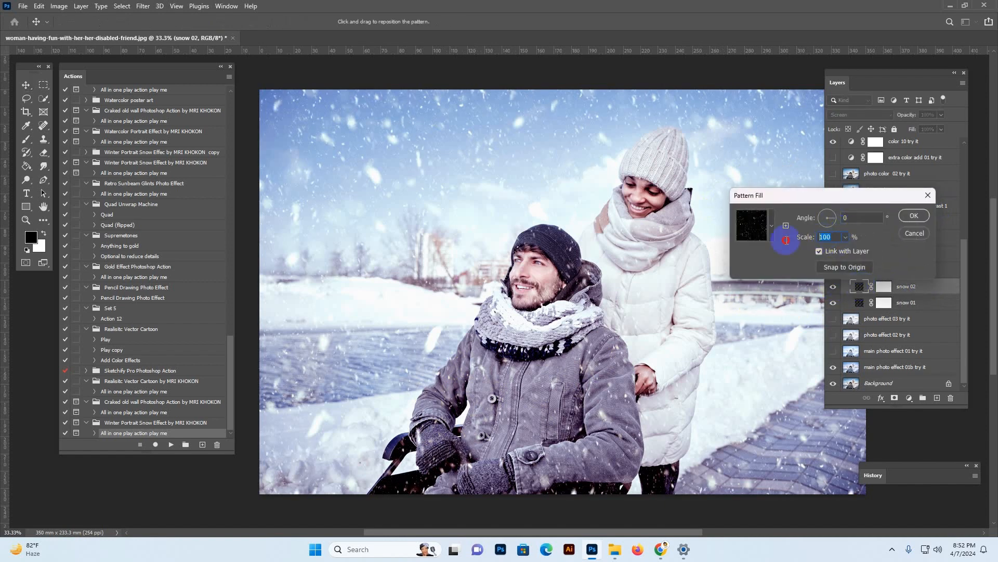
{"action": "double_click", "coordinate": [826, 237]}
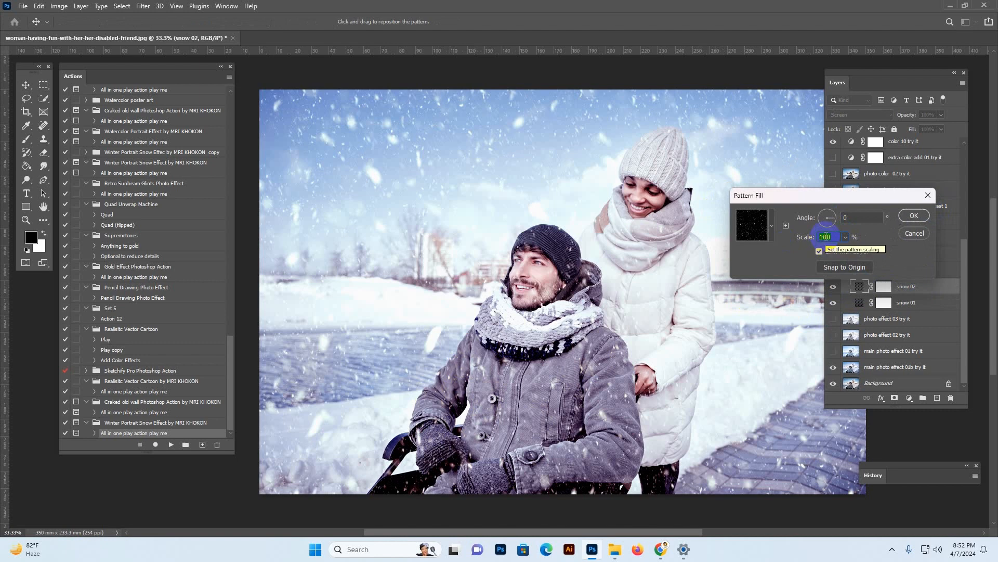
{"action": "type", "text": "80"}
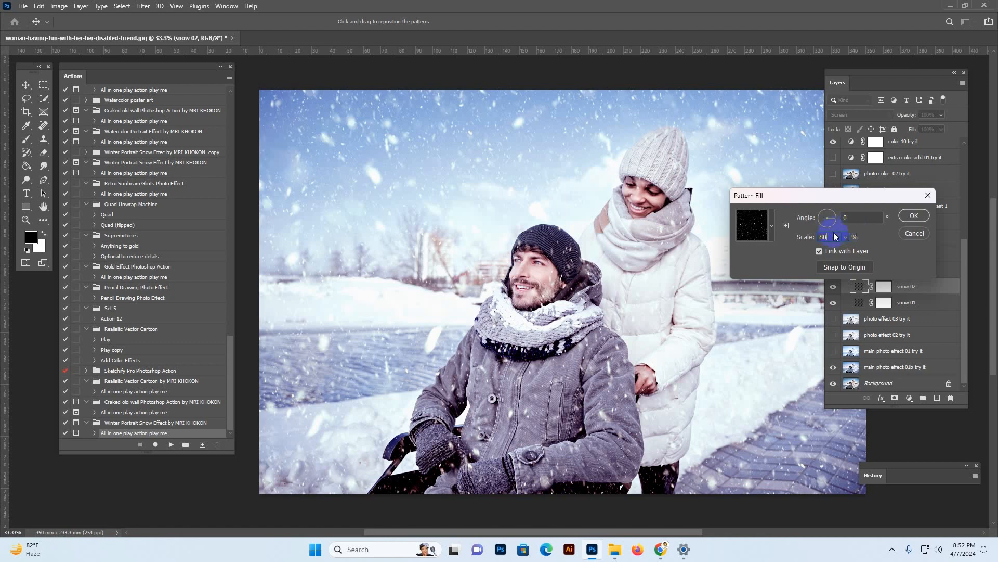
{"action": "left_click_drag", "start_coordinate": [834, 235], "coordinate": [769, 240]}
{"action": "type", "text": "130"}
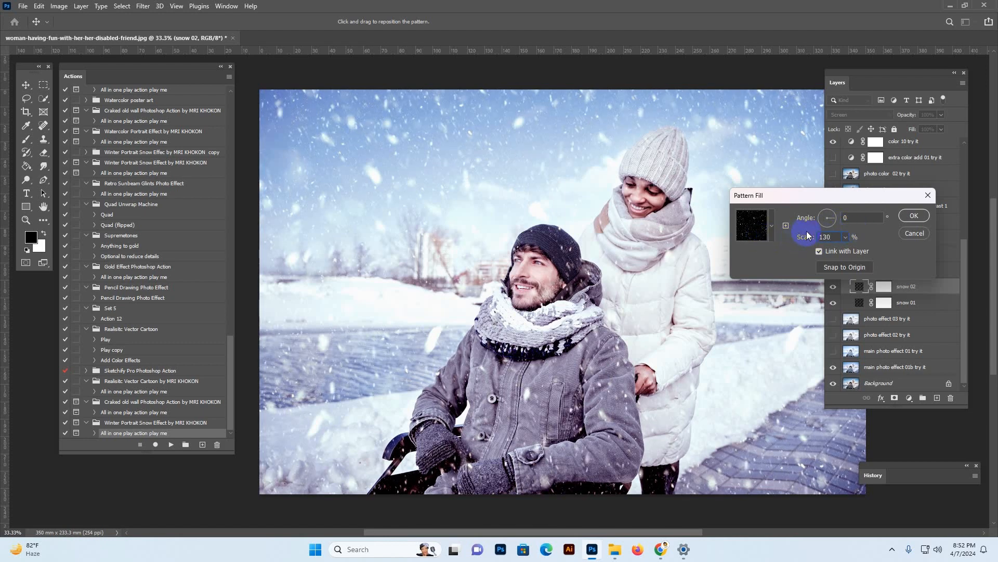
{"action": "left_click", "coordinate": [911, 215]}
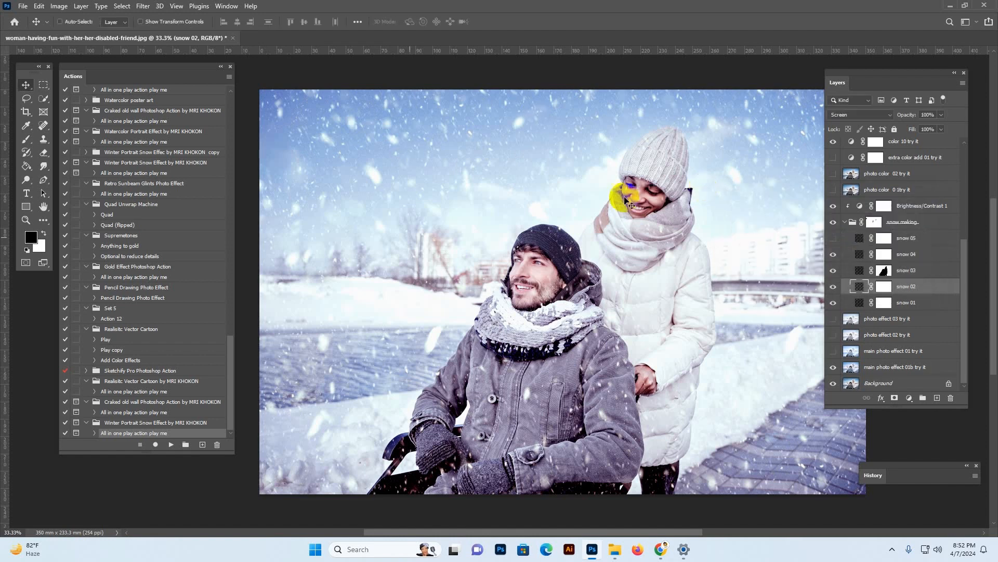
- Select the "snow 03" layer and toggle its visibility to check its contribution to the snowfall
{"action": "left_click", "coordinate": [919, 275]}
{"action": "left_click", "coordinate": [833, 271]}
{"action": "left_click", "coordinate": [833, 271]}
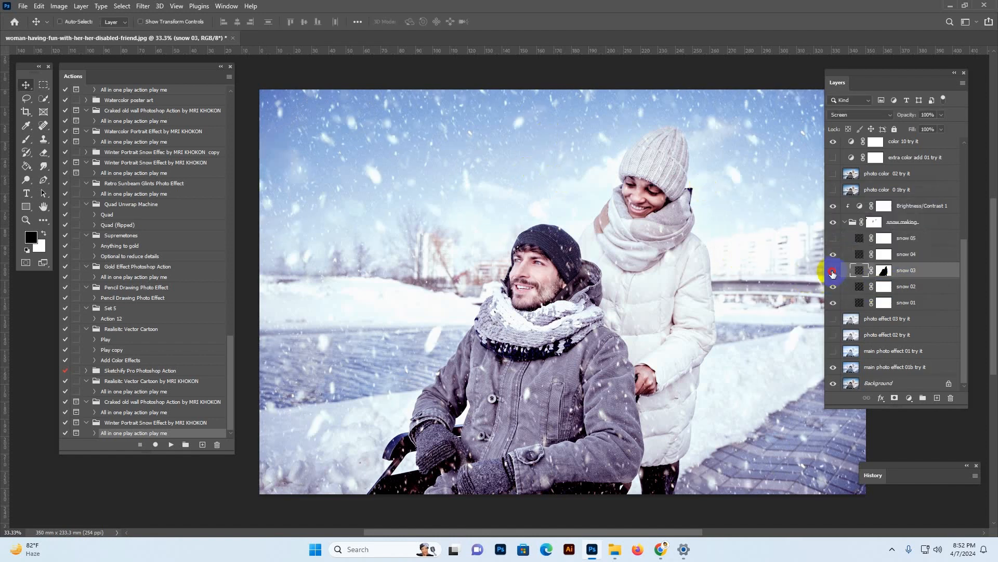
{"action": "left_click", "coordinate": [833, 272]}
{"action": "left_click", "coordinate": [833, 271]}
- Set the pattern scale of the "snow 03" fill layer to 110%
{"action": "double_click", "coordinate": [858, 271]}
{"action": "double_click", "coordinate": [827, 238]}
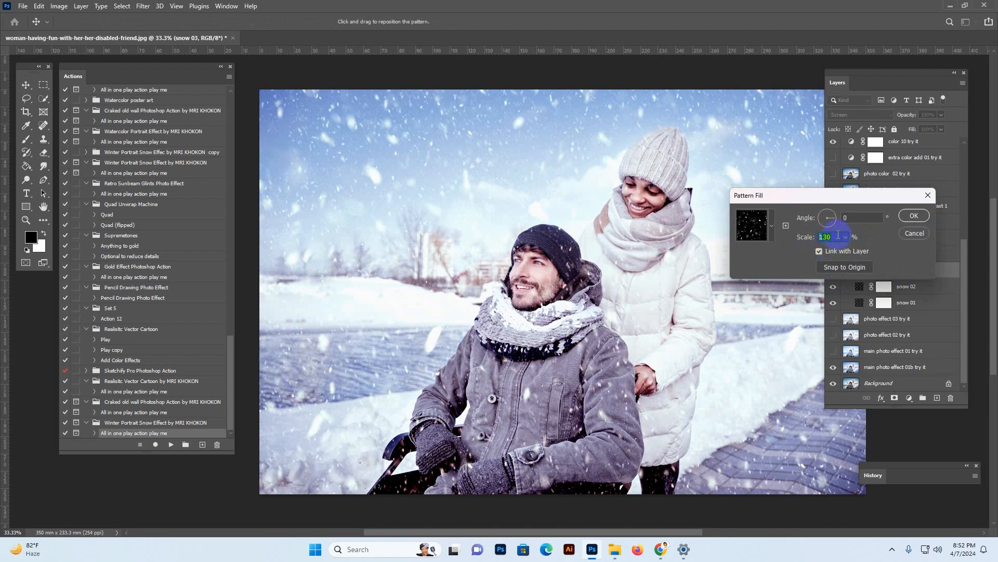
{"action": "type", "text": "1"}
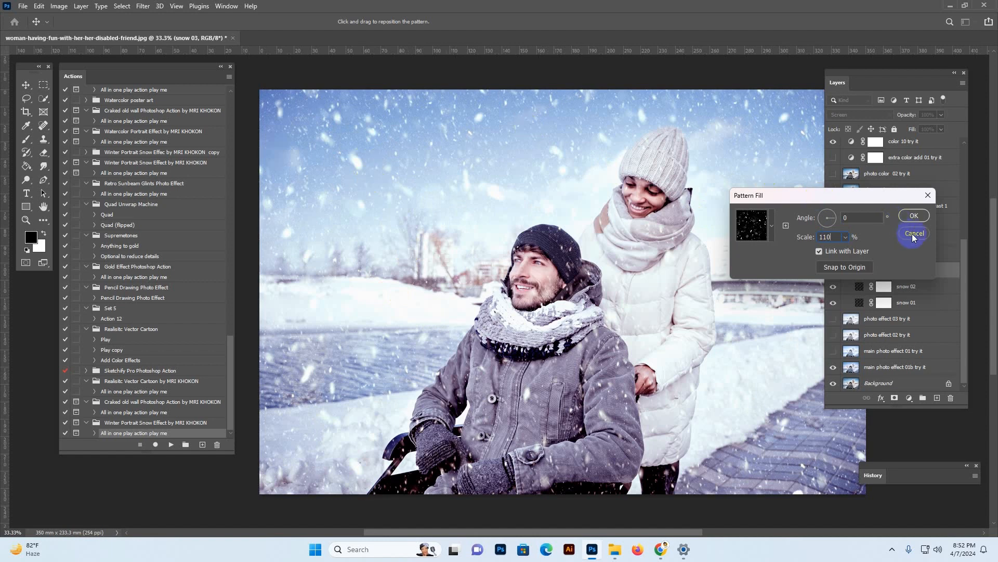
{"action": "left_click", "coordinate": [917, 216]}
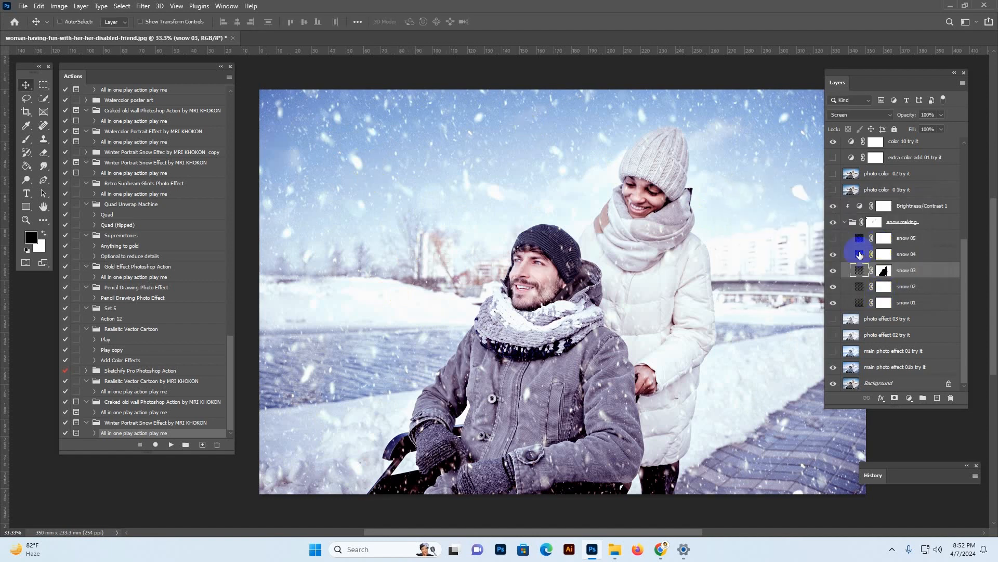
- Select the "snow 05" layer and show it, comparing the photo with and without its snow
{"action": "left_click", "coordinate": [930, 238]}
{"action": "left_click", "coordinate": [833, 238]}
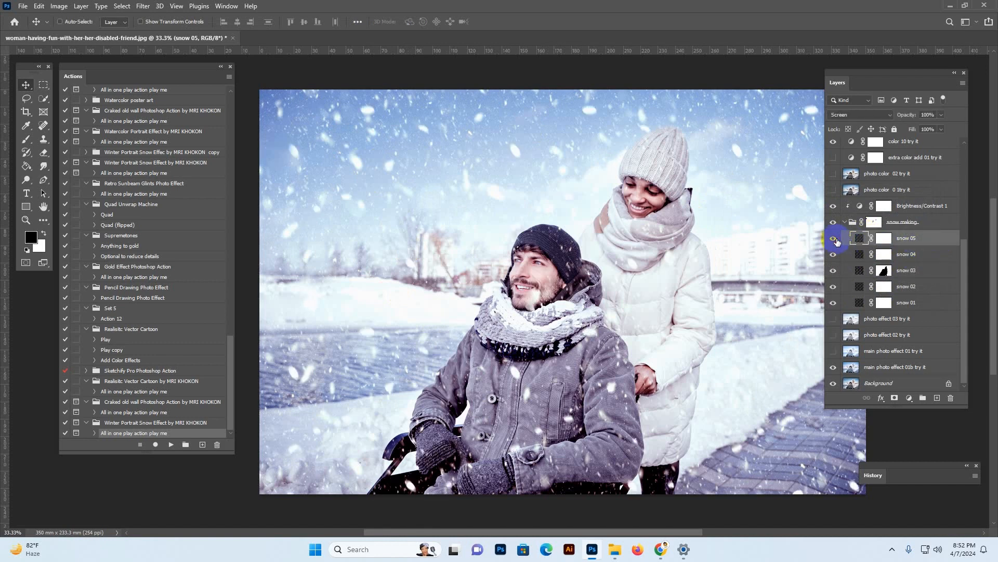
{"action": "left_click", "coordinate": [837, 239]}
{"action": "left_click", "coordinate": [838, 240]}
- Paint black on the "snow 05" layer mask to remove flakes around the man's face and coat, the woman's hat and the sky
{"action": "left_click", "coordinate": [886, 238]}
{"action": "left_click", "coordinate": [26, 138]}
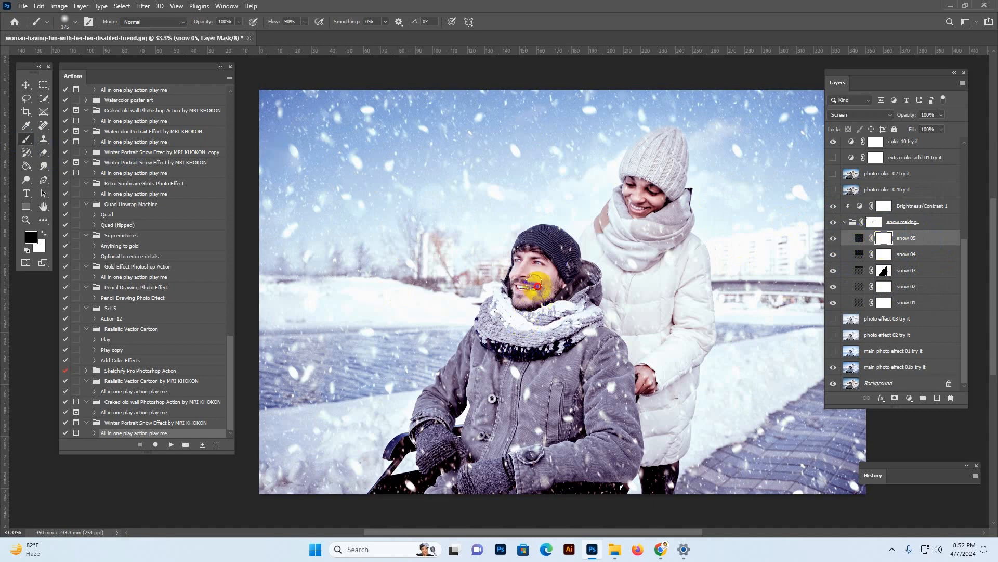
{"action": "left_click_drag", "start_coordinate": [509, 372], "coordinate": [514, 386]}
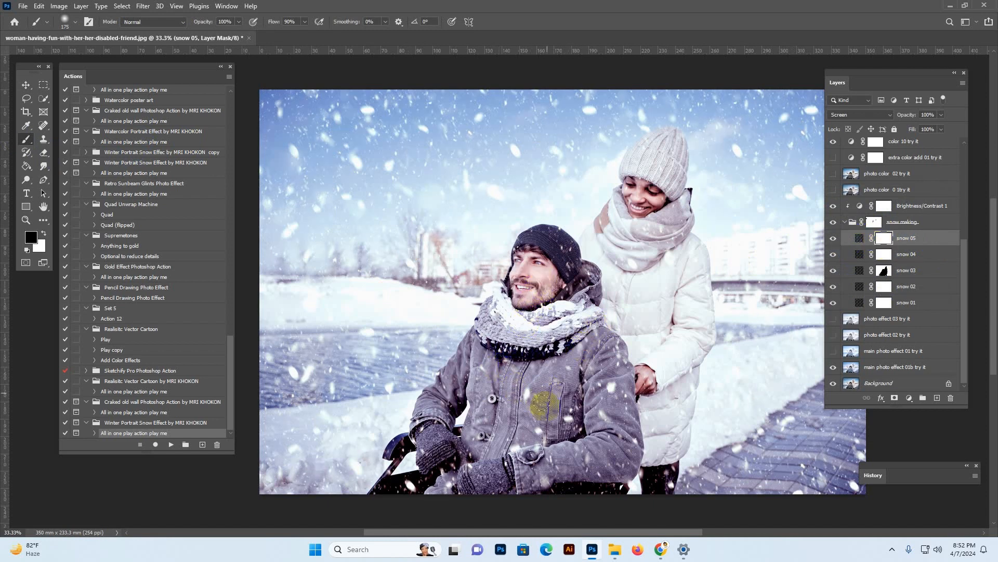
{"action": "left_click", "coordinate": [612, 386]}
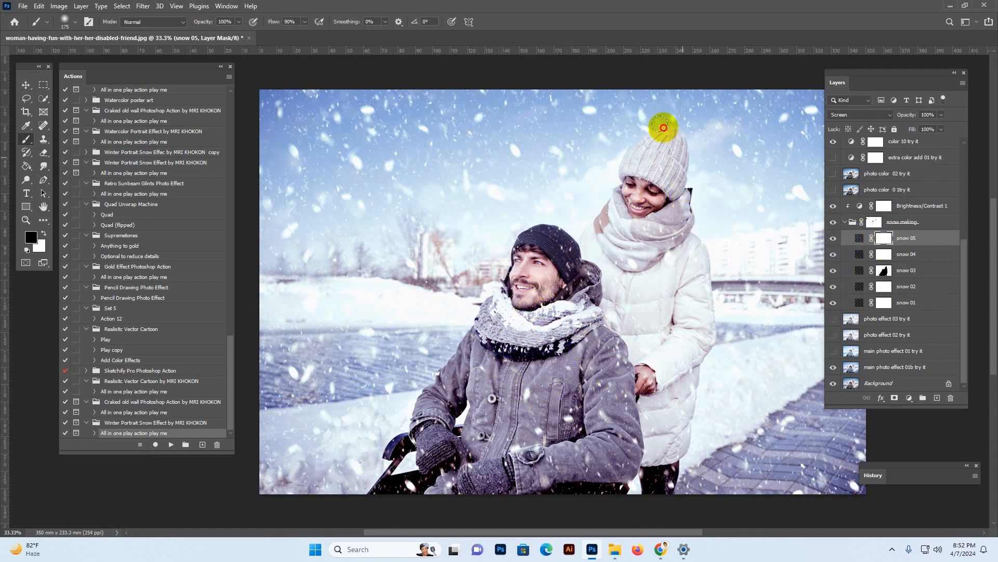
{"action": "left_click", "coordinate": [794, 190]}
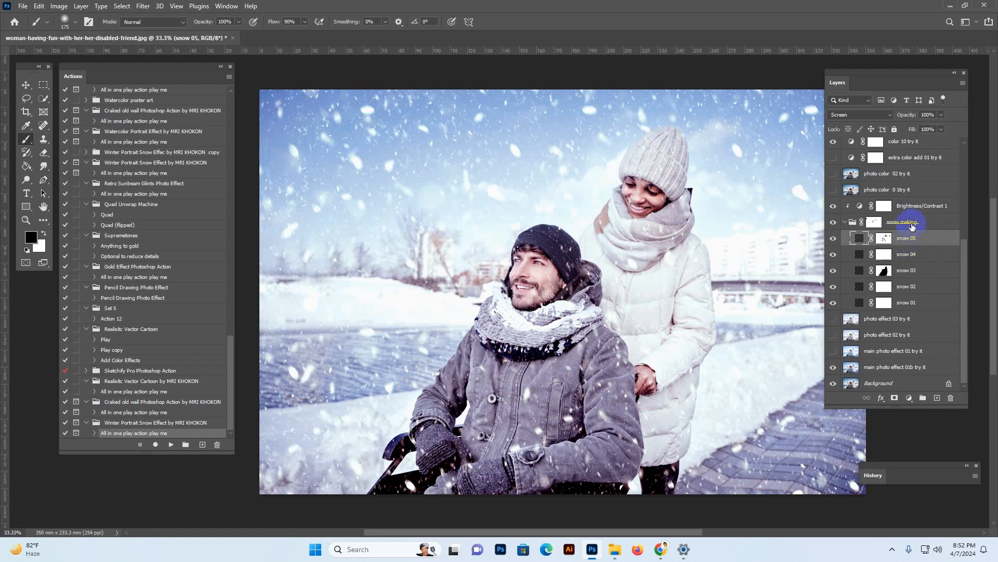
- Set the "Brightness/Contrast 1" adjustment above the "snow making" group to brightness about -7 and contrast -9, and return to the Move tool
{"action": "left_click", "coordinate": [917, 222]}
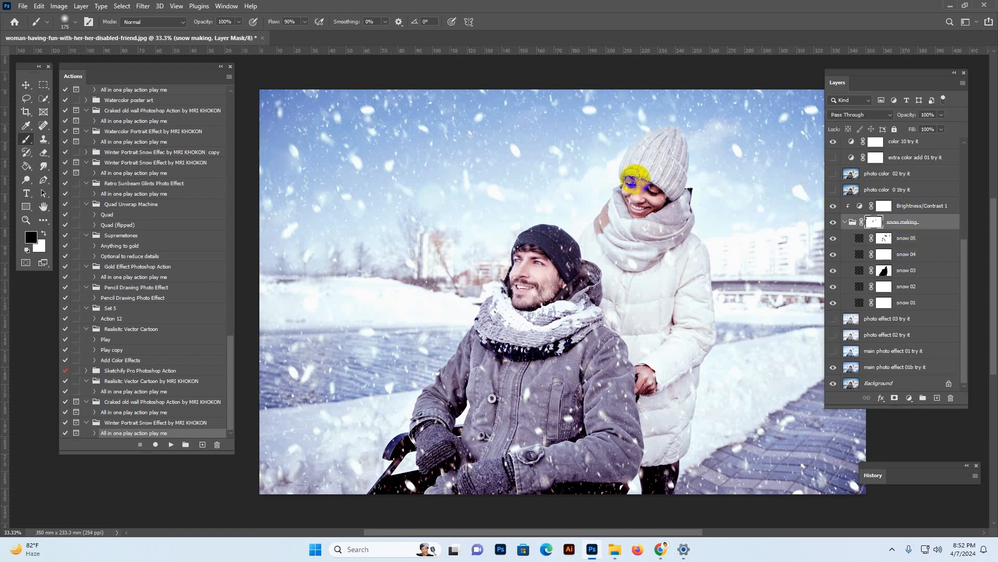
{"action": "left_click", "coordinate": [859, 207]}
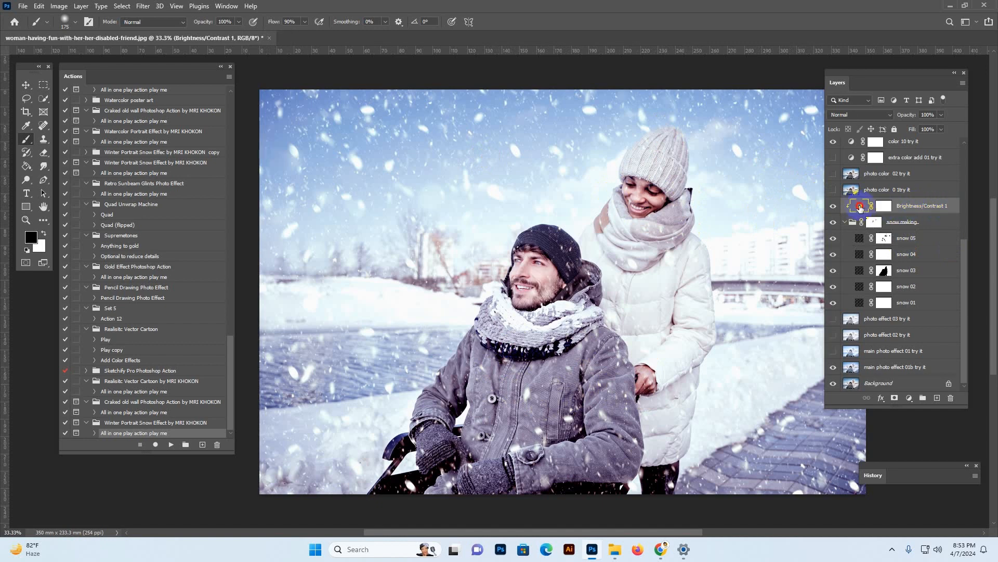
{"action": "double_click", "coordinate": [860, 207]}
{"action": "left_click_drag", "start_coordinate": [731, 290], "coordinate": [823, 260]}
{"action": "left_click_drag", "start_coordinate": [820, 323], "coordinate": [808, 340]}
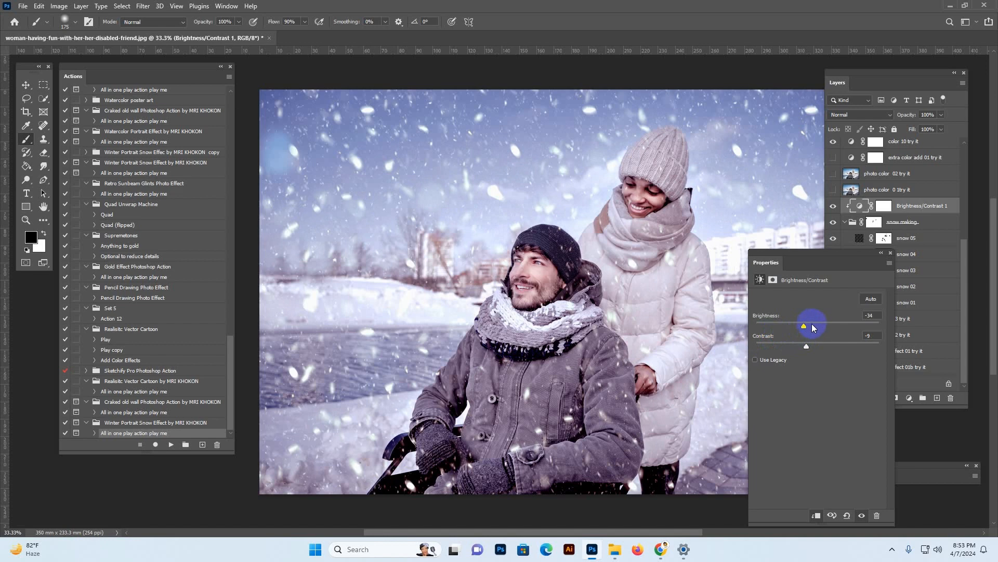
{"action": "left_click_drag", "start_coordinate": [814, 327], "coordinate": [816, 327]}
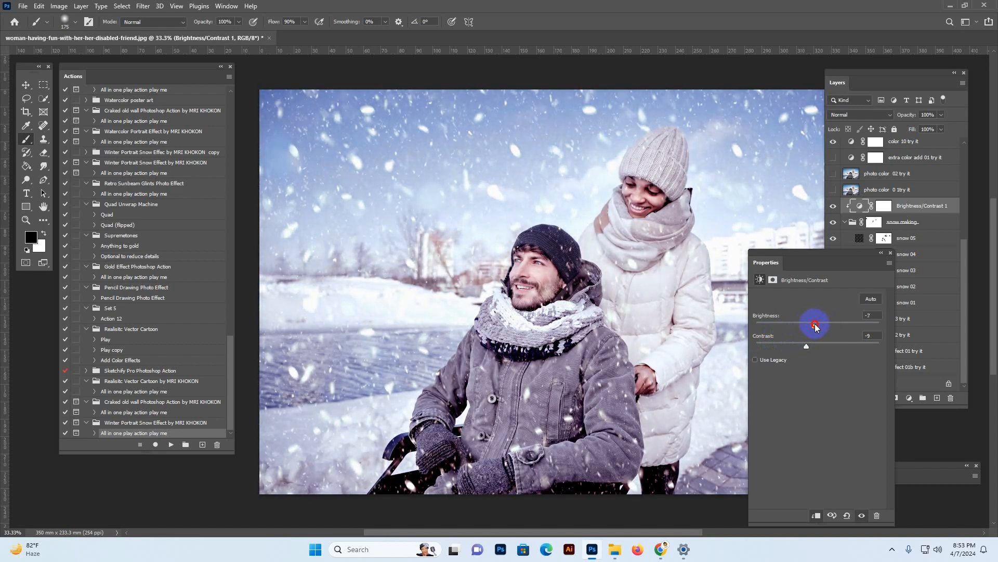
{"action": "left_click", "coordinate": [890, 253]}
{"action": "left_click", "coordinate": [26, 87]}
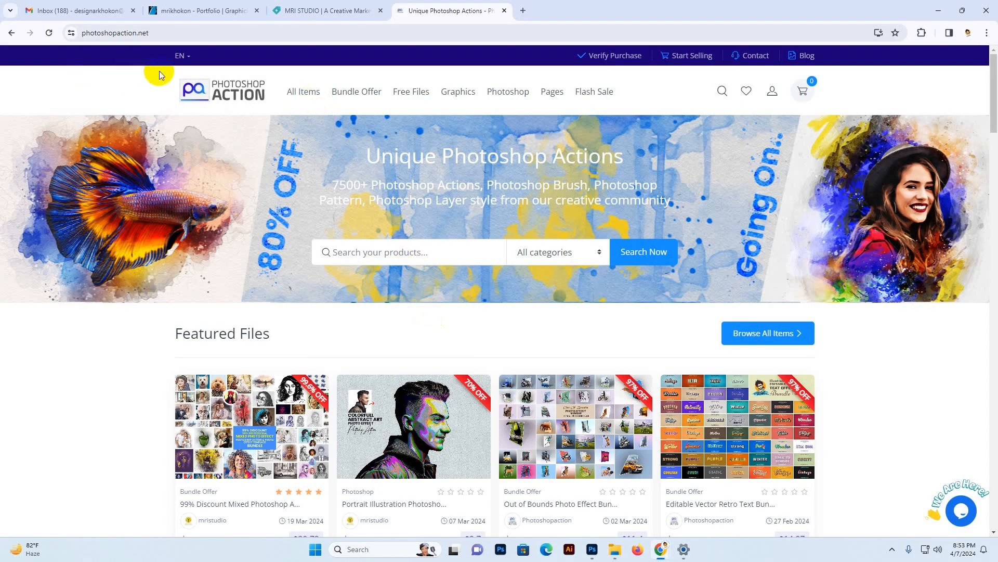
- Switch to Chrome and browse the photoshopaction.net homepage, examining the Free Files categories and the featured Photoshop actions and bundles
{"action": "left_click", "coordinate": [167, 32]}
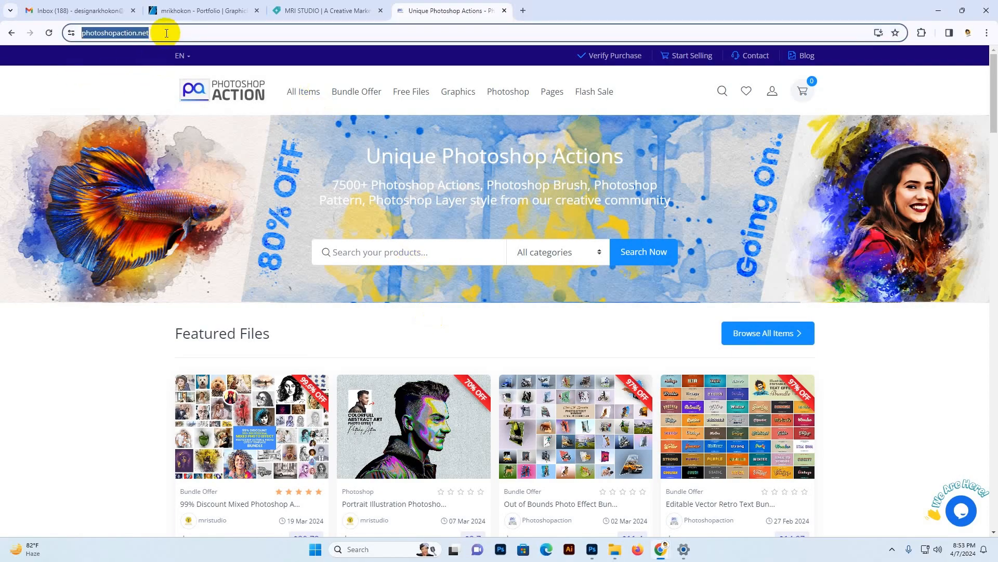
{"action": "left_click", "coordinate": [280, 114]}
{"action": "mouse_move", "coordinate": [413, 94]}
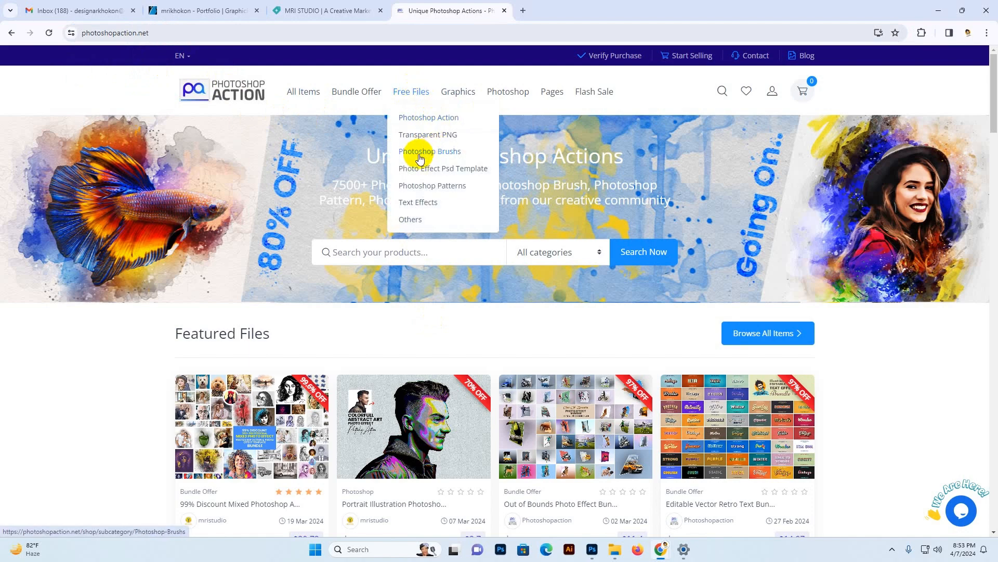
{"action": "scroll", "coordinate": [351, 219], "scroll_direction": "down", "scroll_amount": 3}
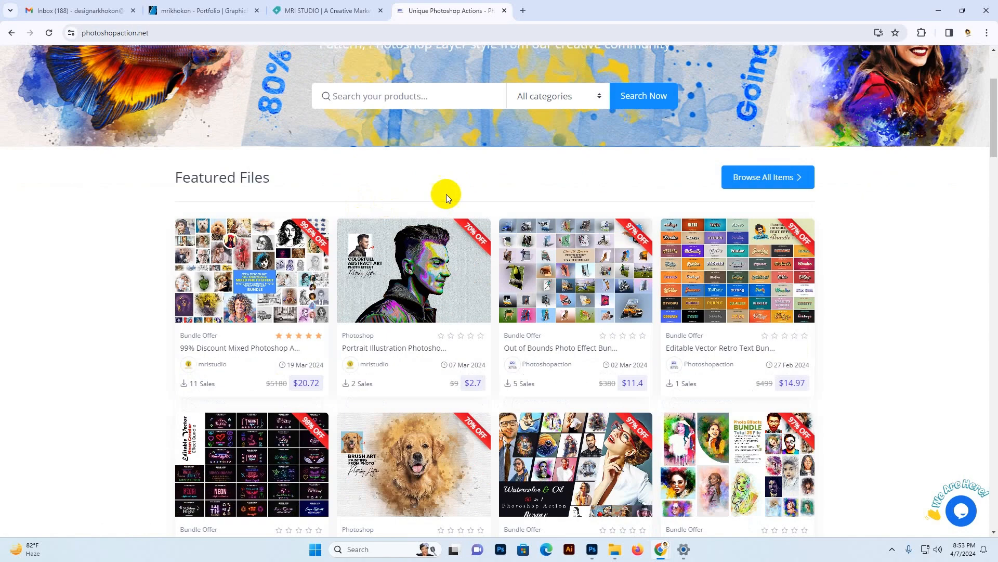
{"action": "scroll", "coordinate": [446, 194], "scroll_direction": "up", "scroll_amount": 3}
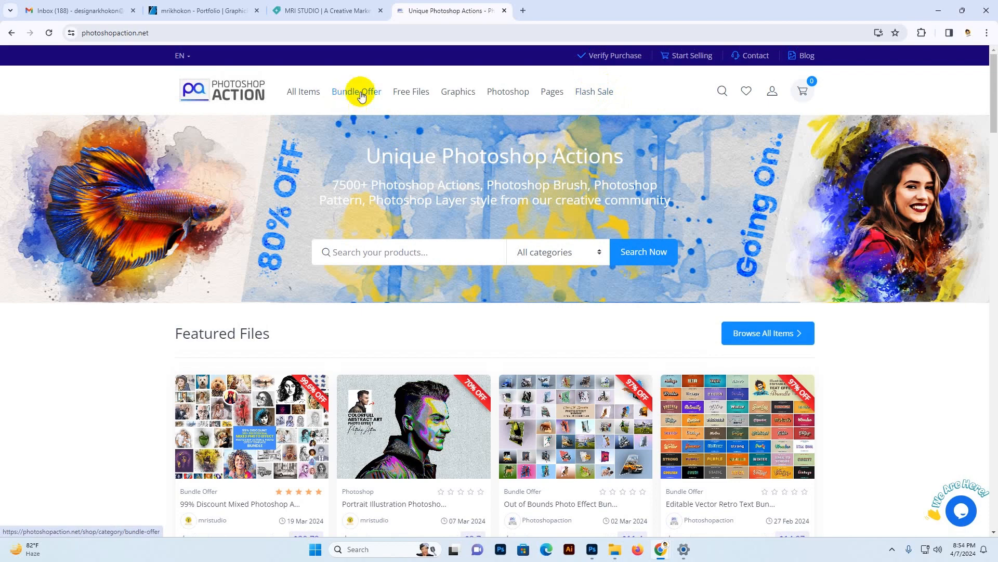
{"action": "scroll", "coordinate": [230, 232], "scroll_direction": "down", "scroll_amount": 5}
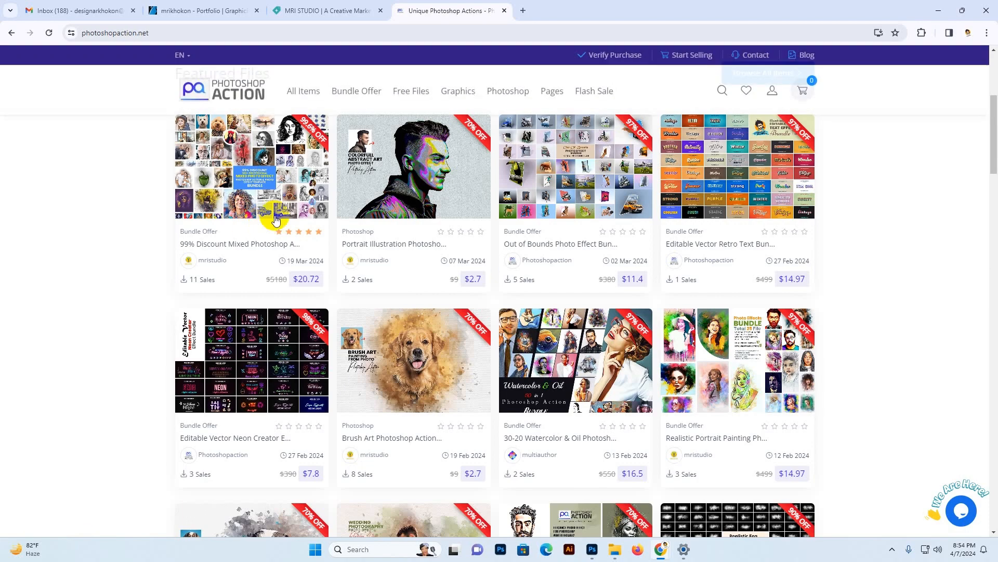
{"action": "scroll", "coordinate": [240, 202], "scroll_direction": "up", "scroll_amount": 1}
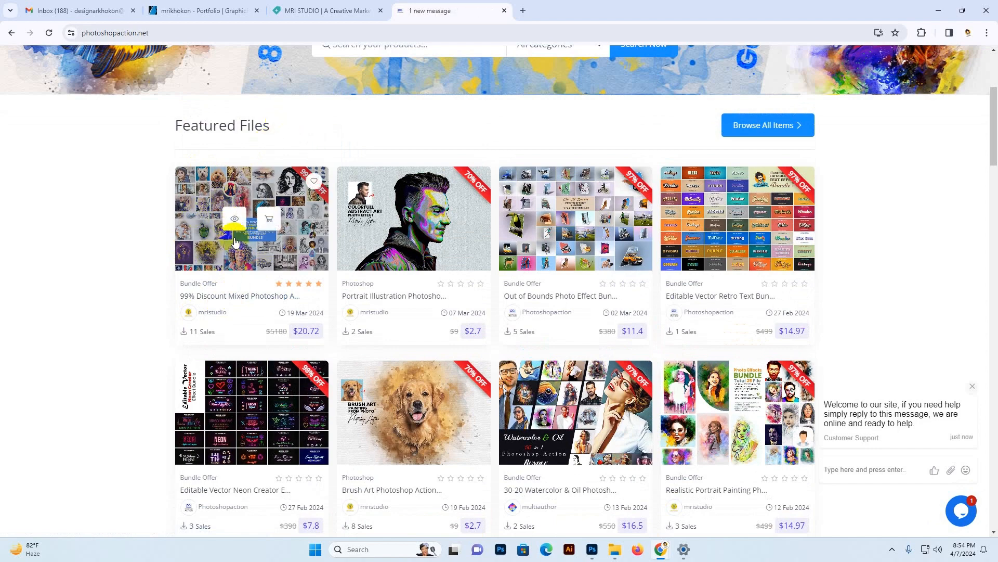
{"action": "scroll", "coordinate": [728, 265], "scroll_direction": "down", "scroll_amount": 3}
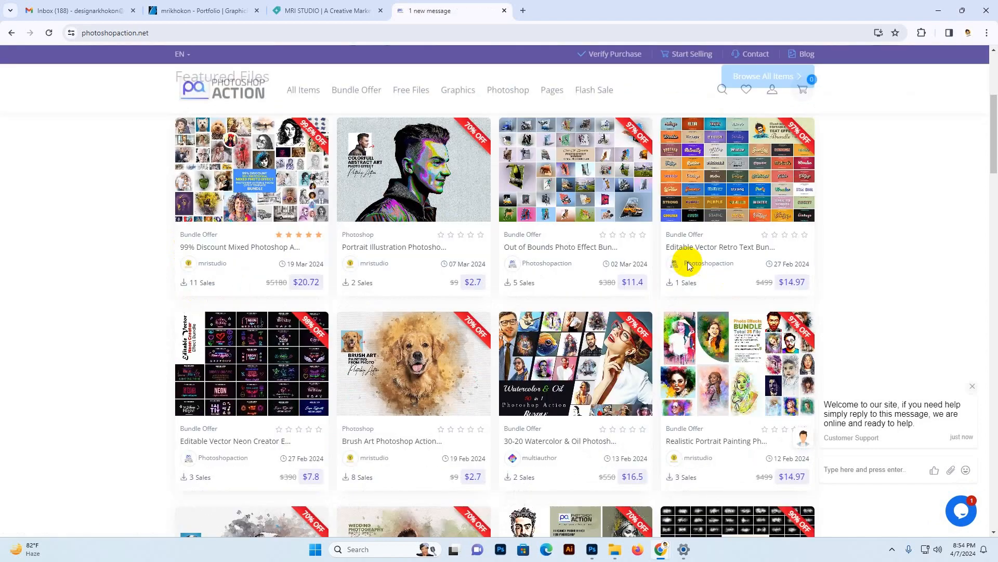
- Examine the Featured Files and Popular Items sections of the photoshopaction.net homepage, ending back at its search banner
{"action": "scroll", "coordinate": [453, 306], "scroll_direction": "down", "scroll_amount": 6}
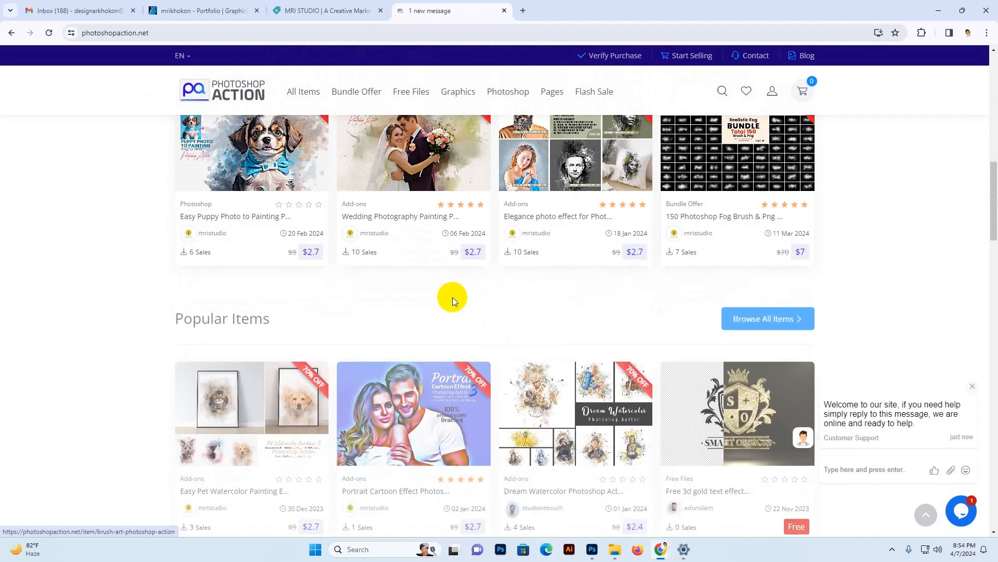
{"action": "scroll", "coordinate": [453, 296], "scroll_direction": "up", "scroll_amount": 5}
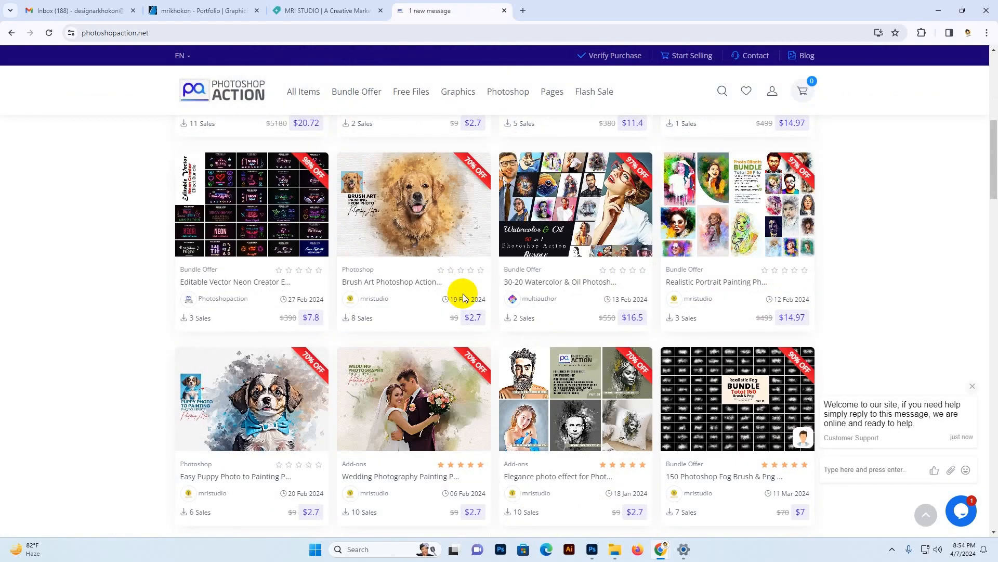
{"action": "scroll", "coordinate": [463, 293], "scroll_direction": "up", "scroll_amount": 8}
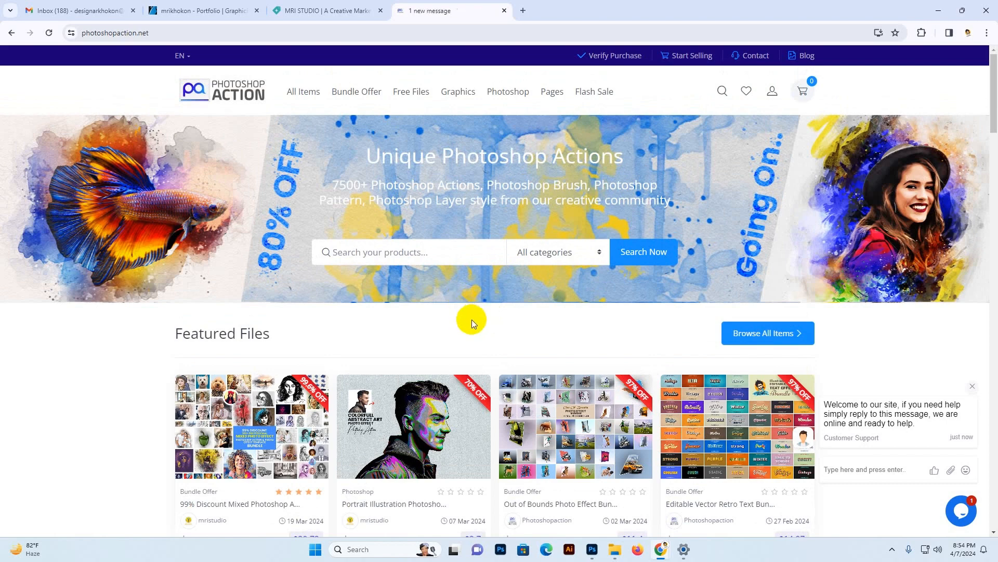
- Switch to the MRI STUDIO shop page on Creative Market and examine its listed Photoshop actions and photo effect bundles
{"action": "left_click", "coordinate": [332, 8]}
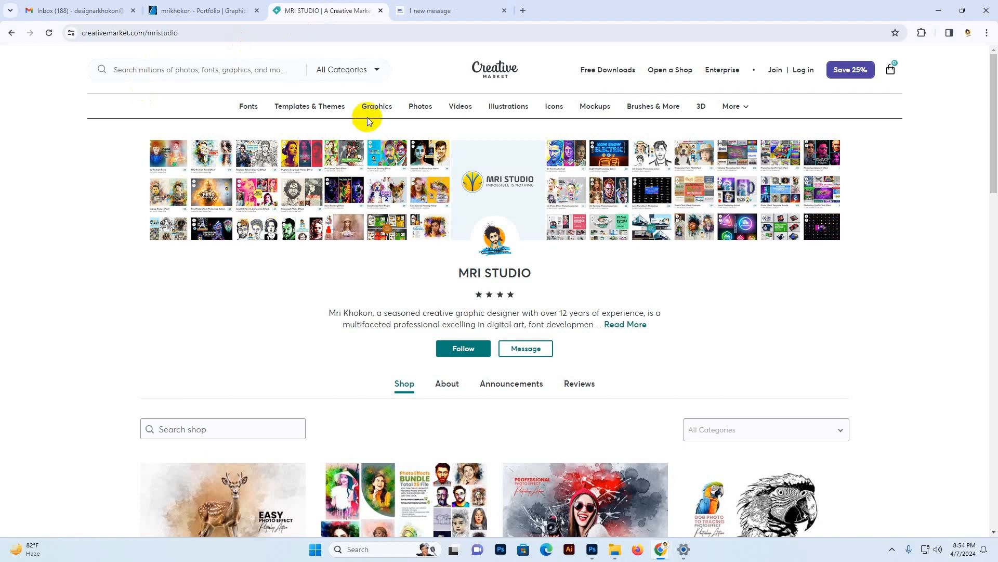
{"action": "scroll", "coordinate": [307, 216], "scroll_direction": "down", "scroll_amount": 6}
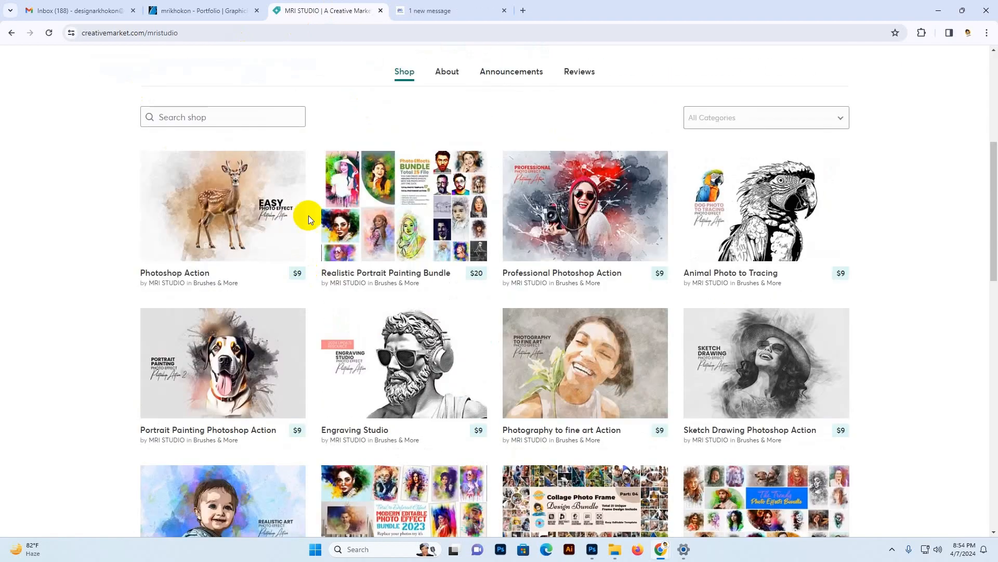
{"action": "scroll", "coordinate": [831, 337], "scroll_direction": "down", "scroll_amount": 4}
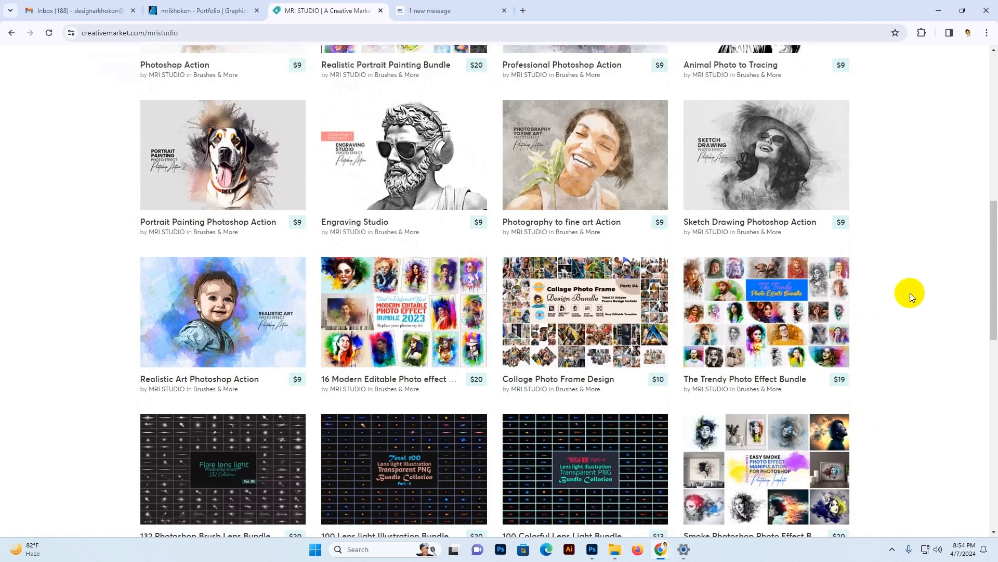